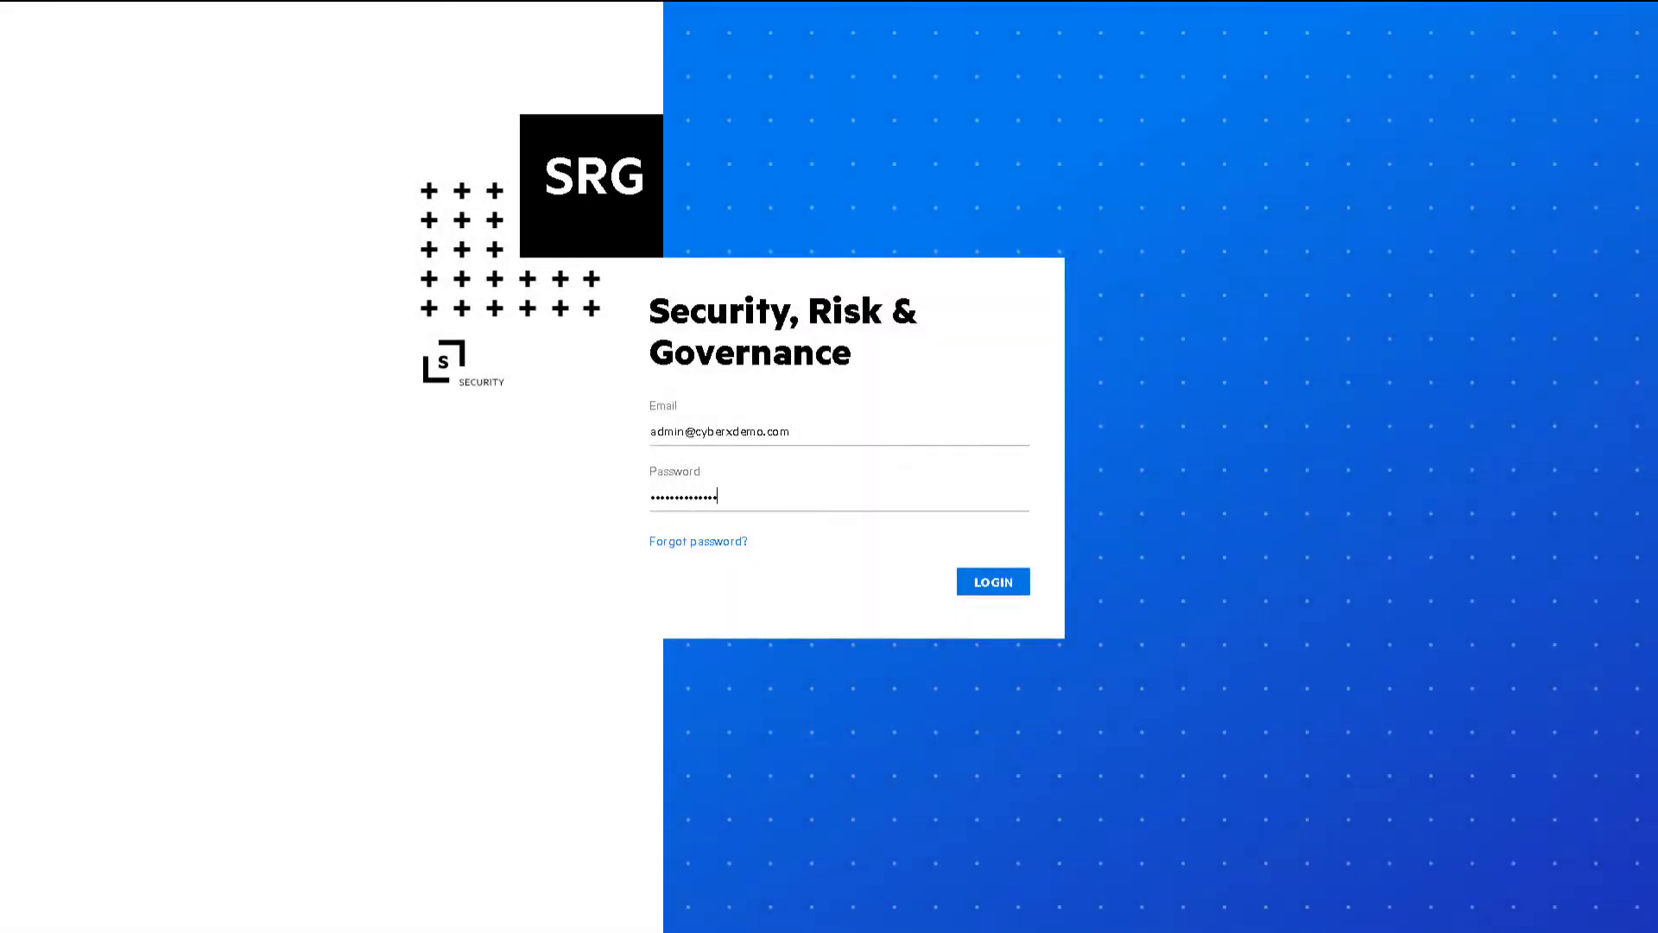
Submit the administrator's email and password to sign in to ArcSight Fusion.
{"action": "key", "text": "Return"}
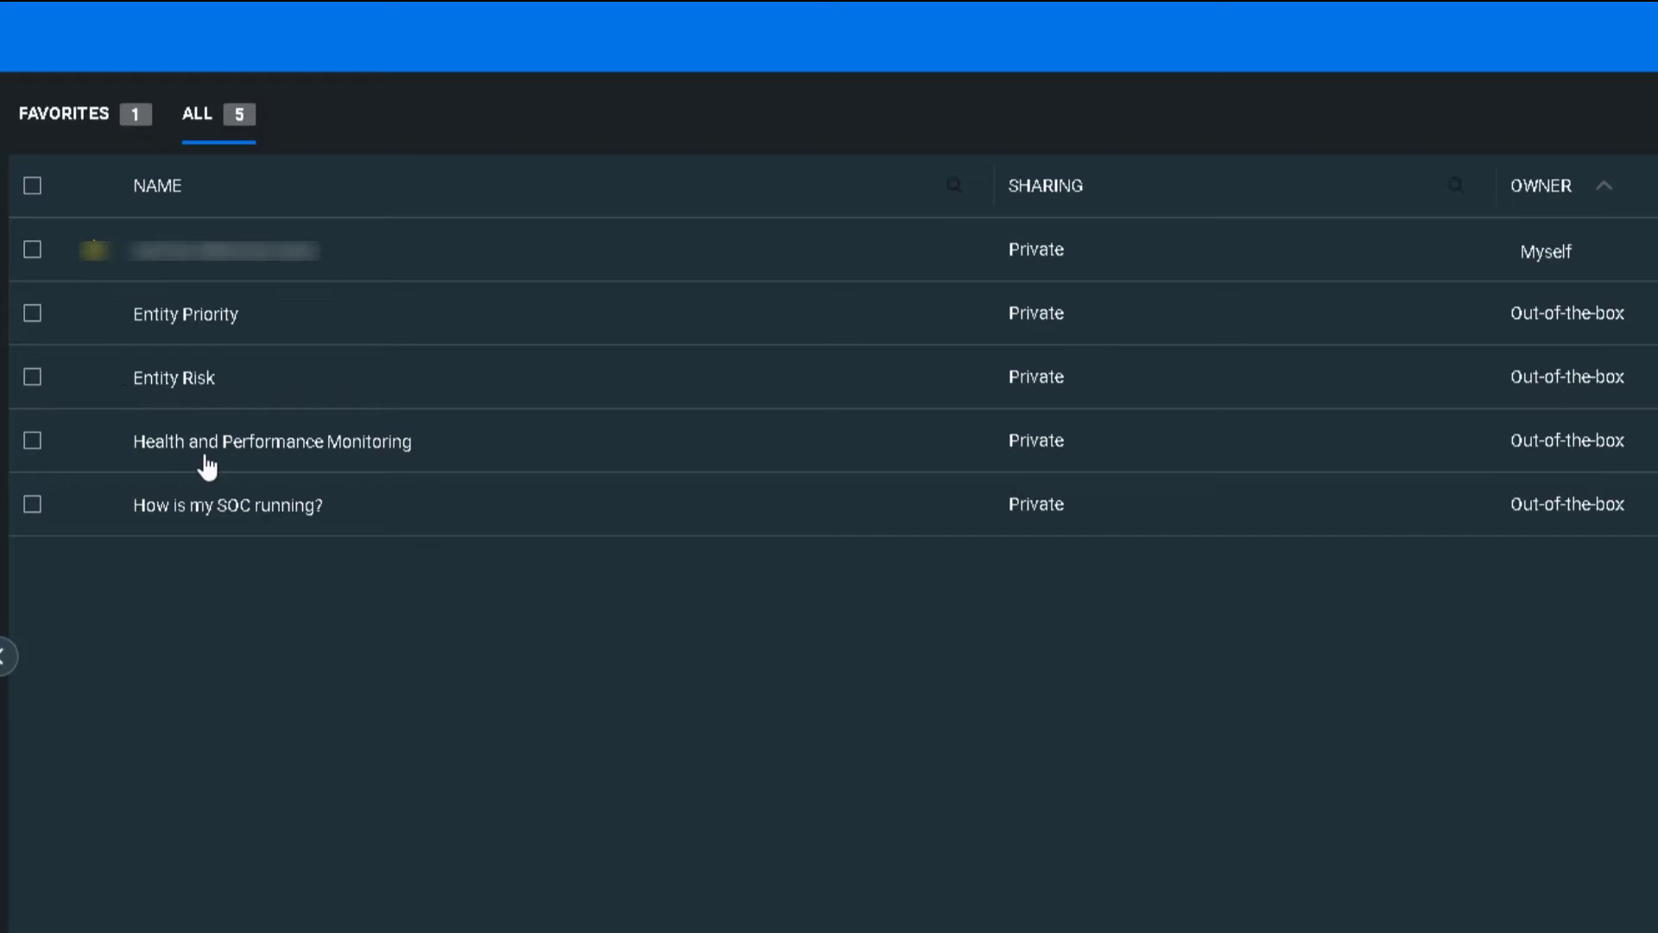
Open the 'How is my SOC running?' dashboard and inspect its chart tooltips.
{"action": "left_click", "coordinate": [228, 509]}
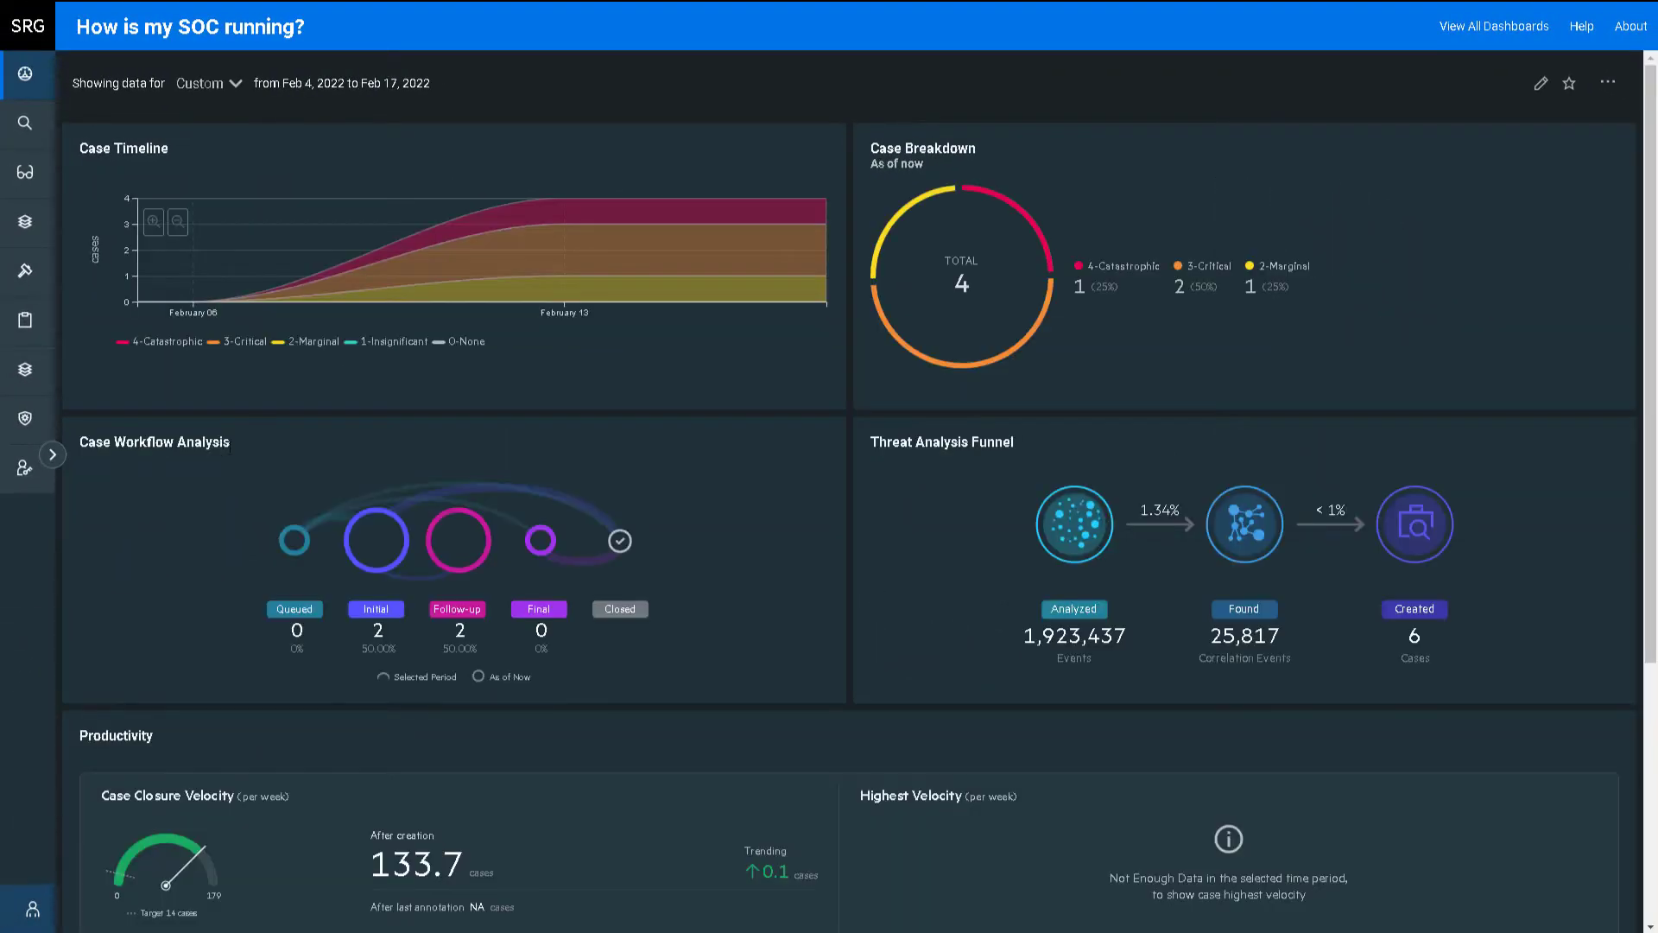
{"action": "mouse_move", "coordinate": [435, 504]}
{"action": "mouse_move", "coordinate": [702, 276]}
Open Entity Risk, highlight its analytics dates and 22 active risky entities, then return to the list.
{"action": "left_click", "coordinate": [33, 89]}
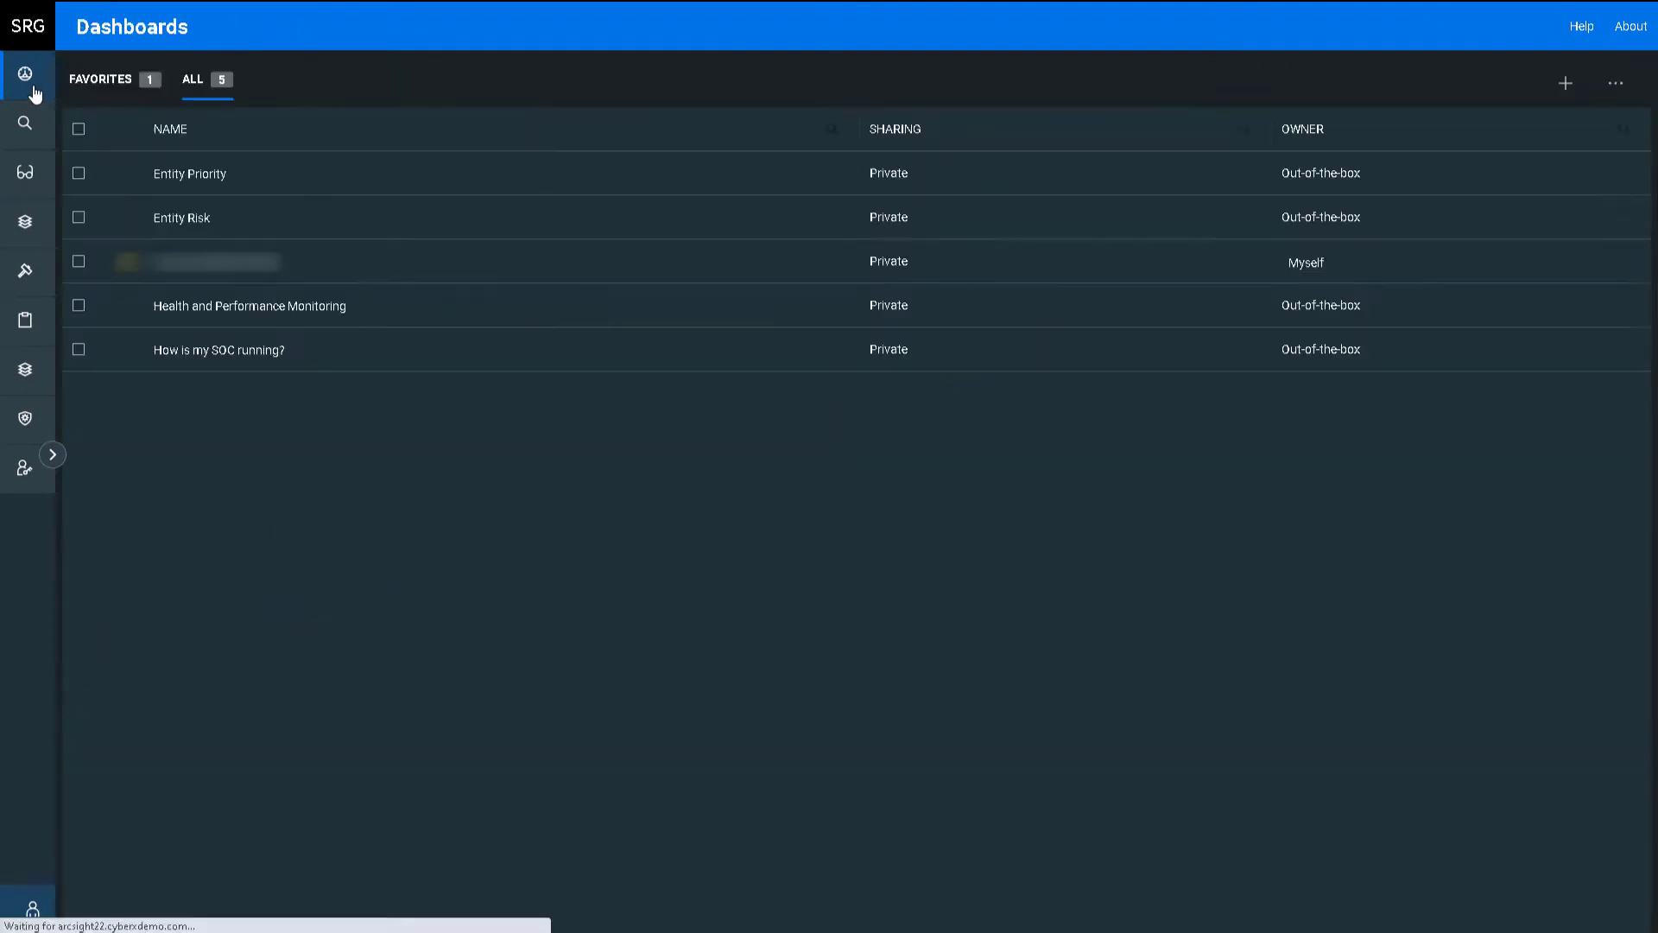
{"action": "left_click", "coordinate": [182, 219]}
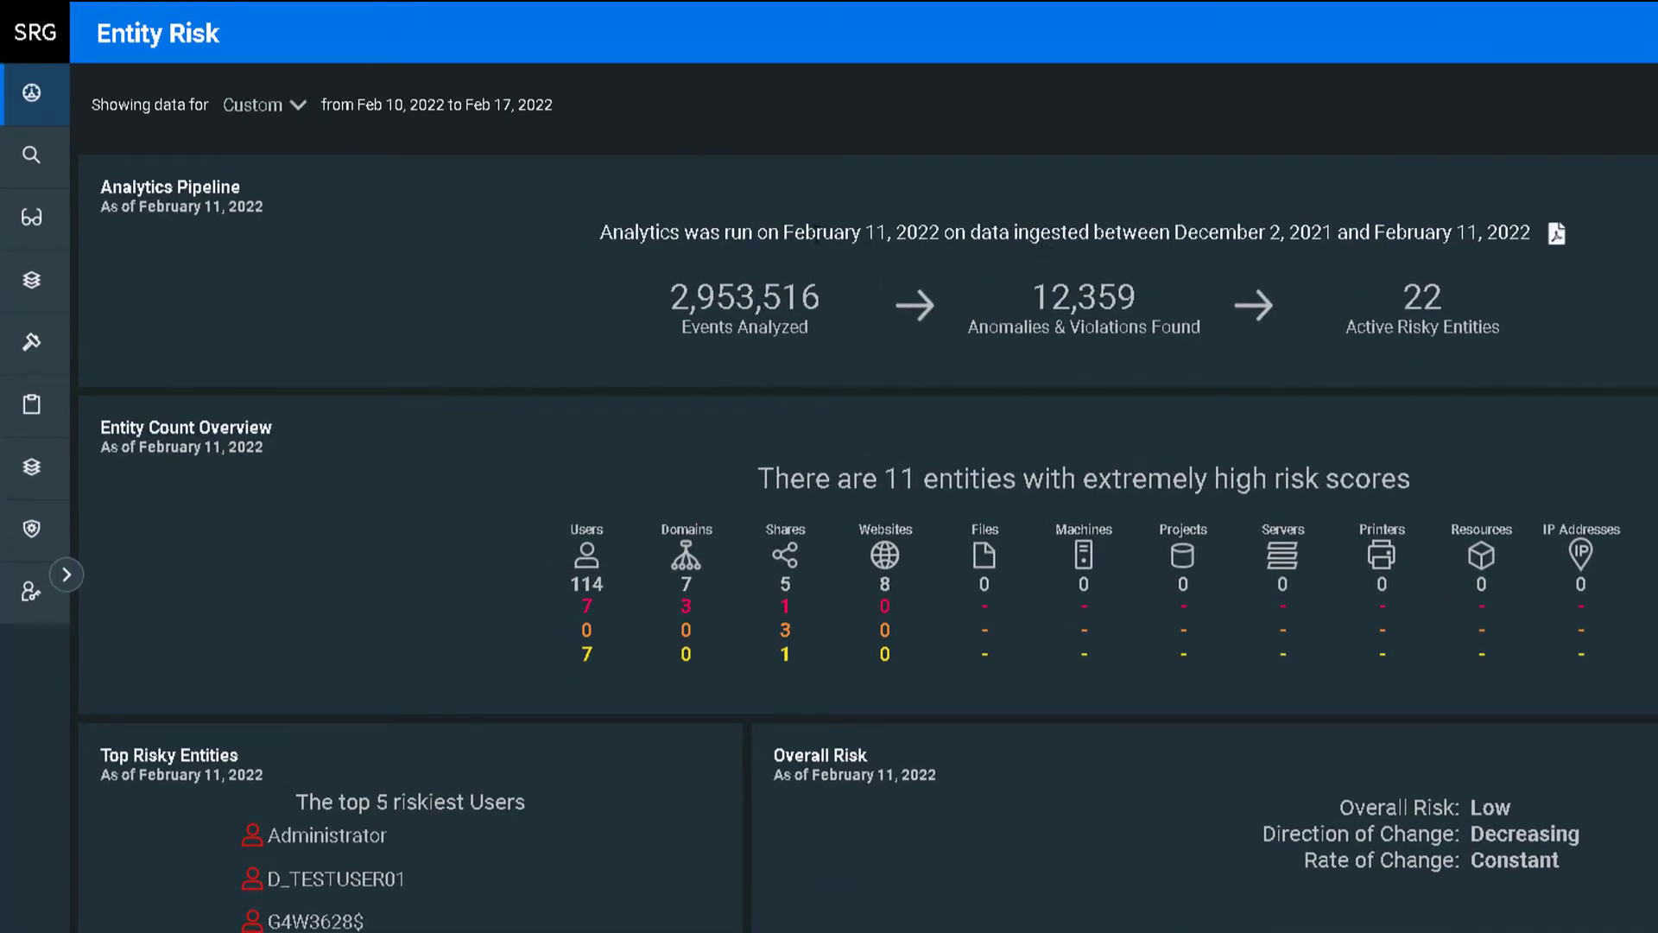
{"action": "left_click_drag", "start_coordinate": [783, 233], "coordinate": [1298, 234]}
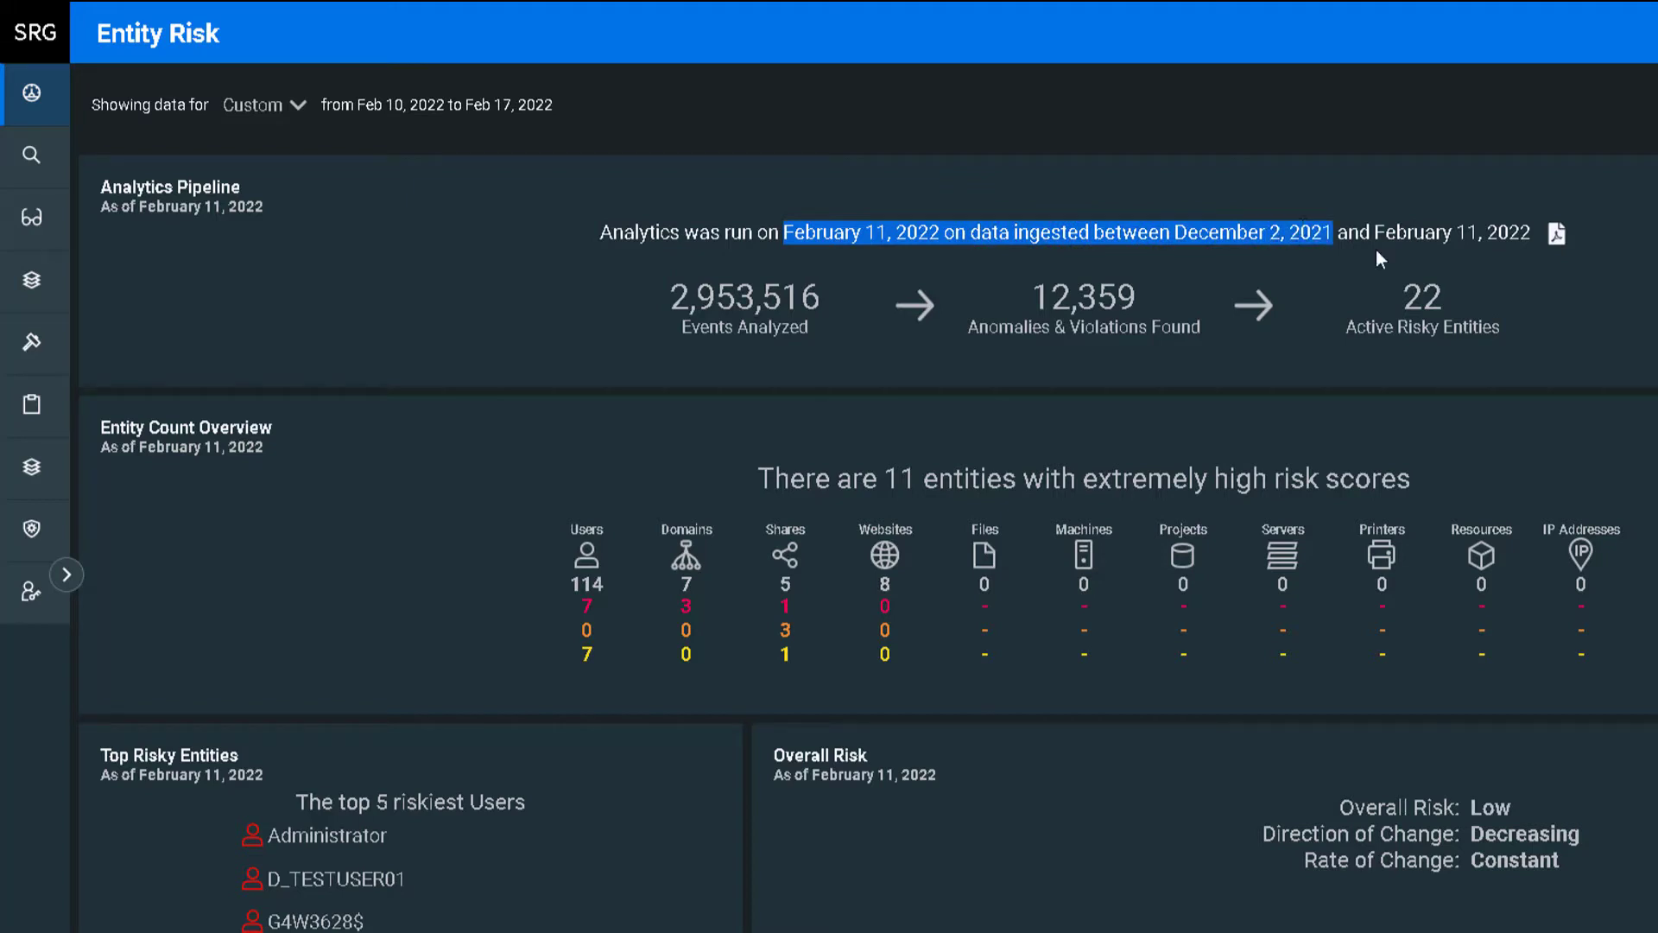
{"action": "left_click_drag", "start_coordinate": [1394, 253], "coordinate": [1476, 326]}
{"action": "left_click", "coordinate": [1476, 327]}
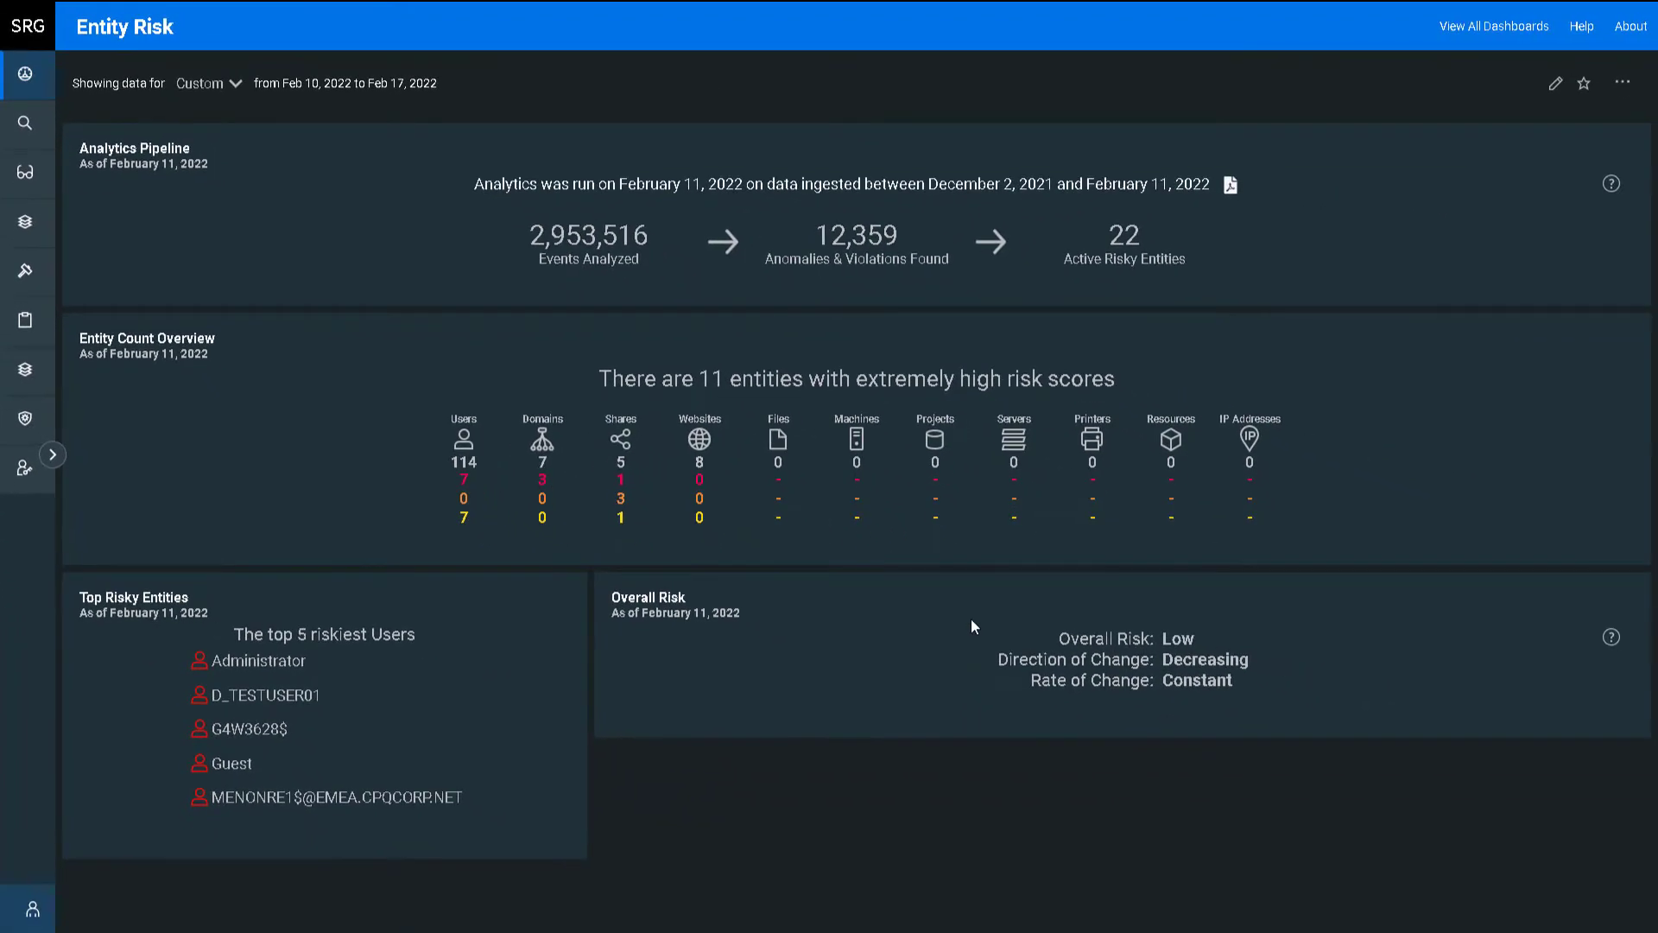
{"action": "left_click", "coordinate": [38, 76]}
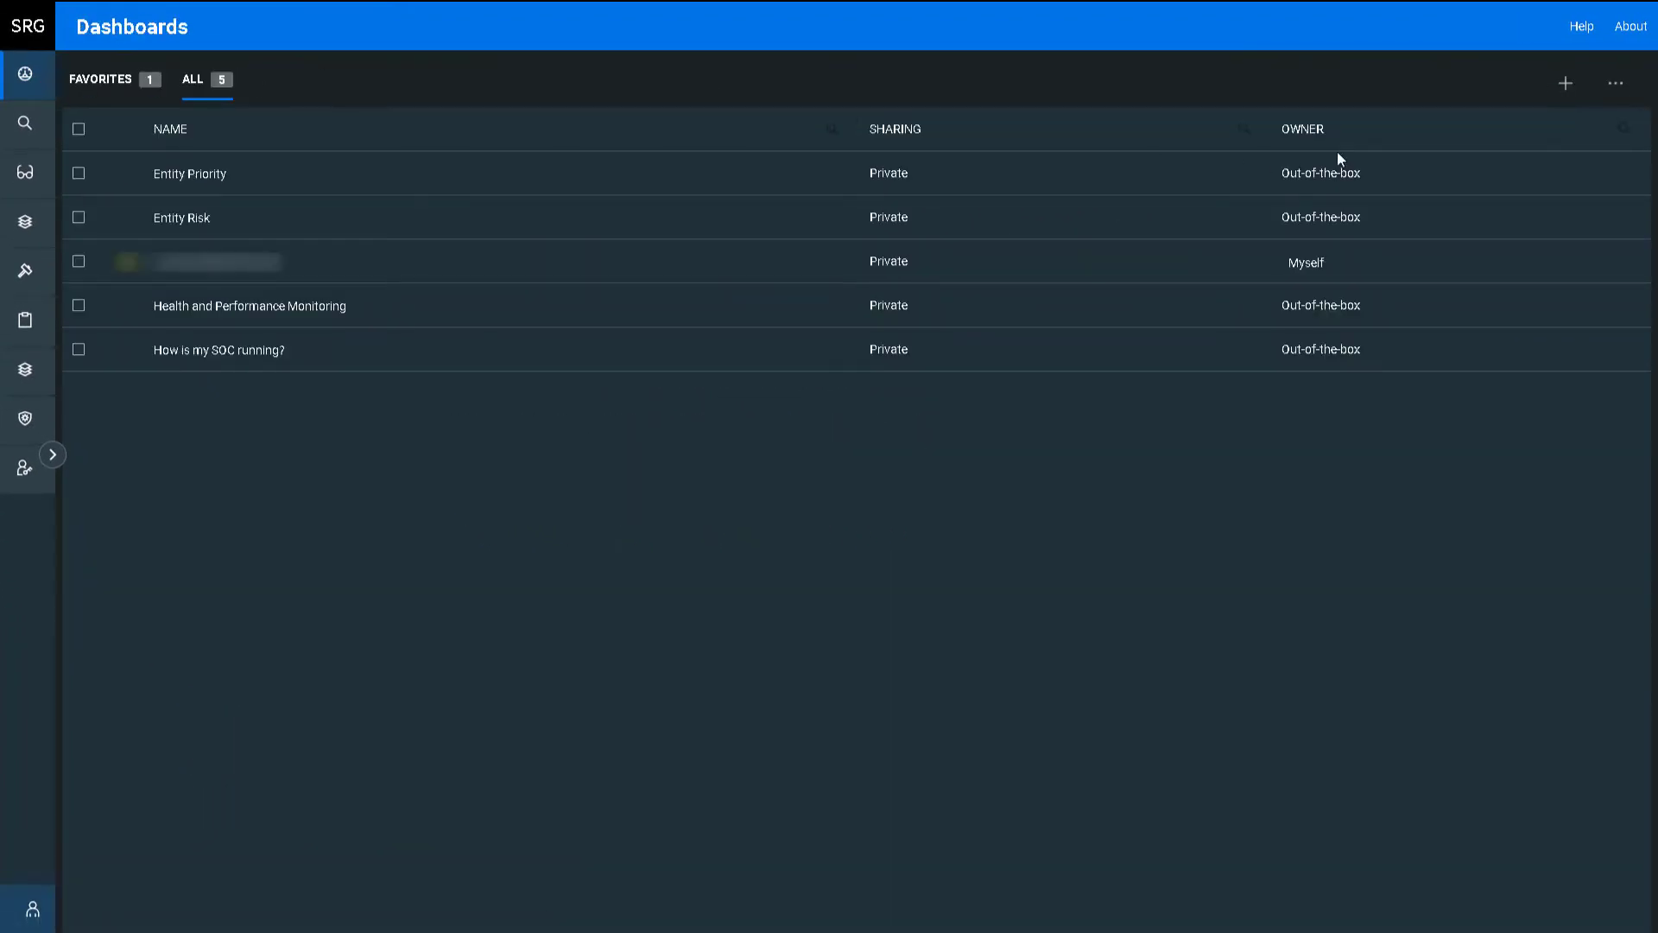
Create a new dashboard titled 'Demo Dashboard' holding an Analytics Pipeline widget.
{"action": "left_click", "coordinate": [1565, 84]}
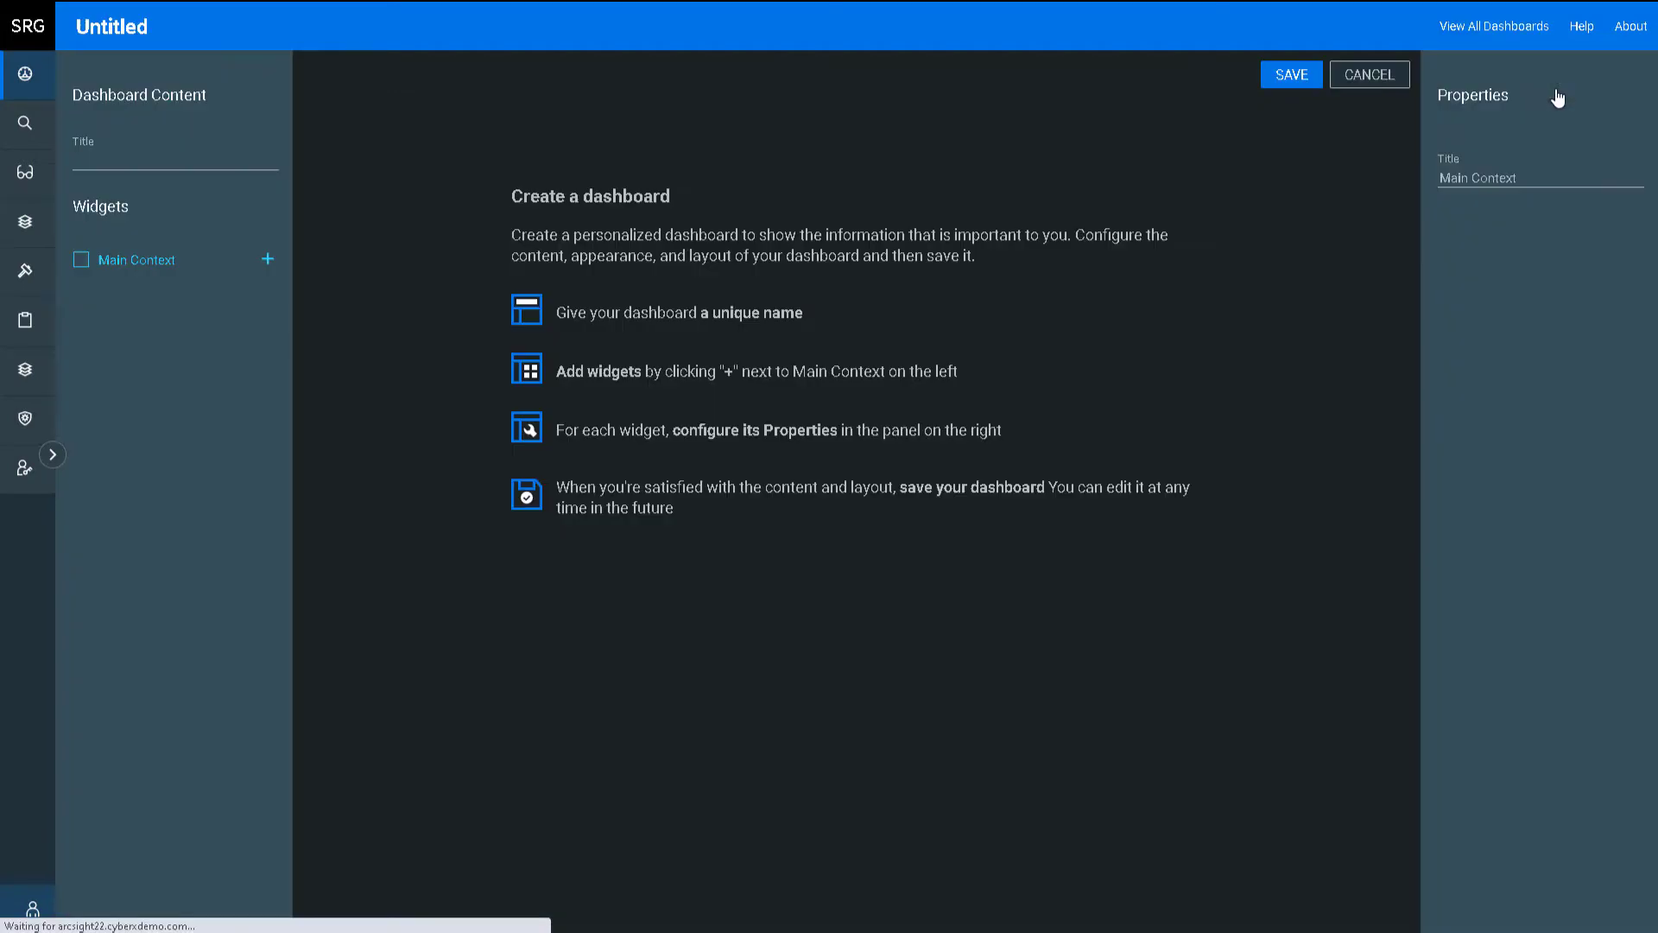
{"action": "left_click", "coordinate": [124, 156]}
{"action": "type", "text": "Demo Dashboard"}
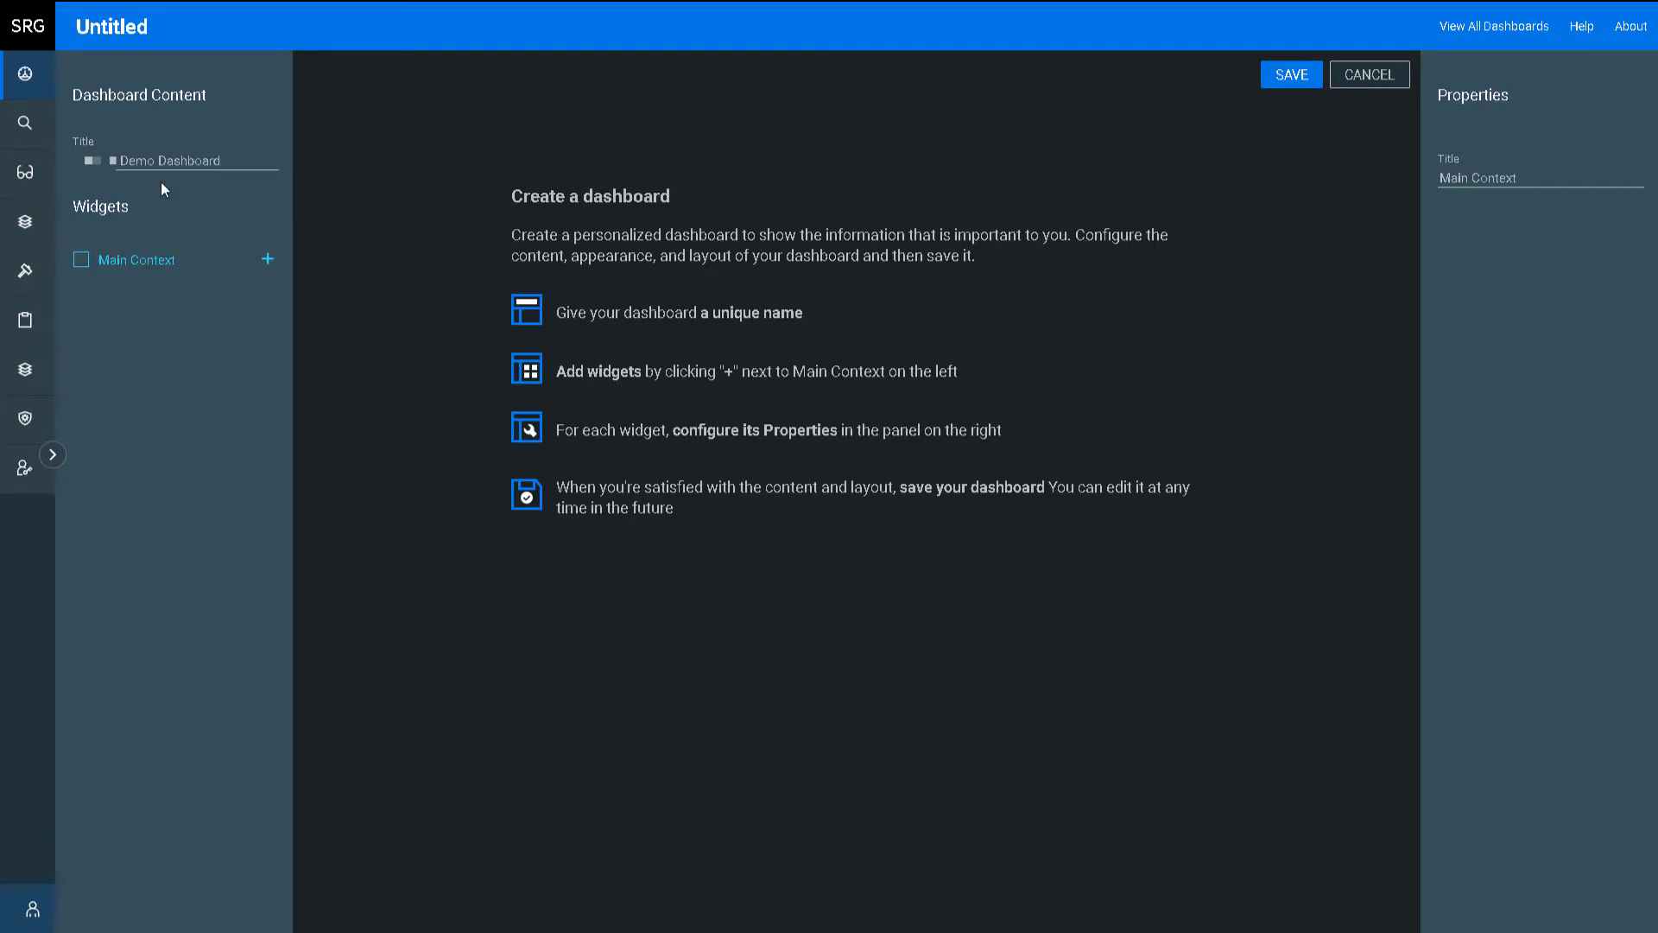
{"action": "left_click", "coordinate": [267, 259]}
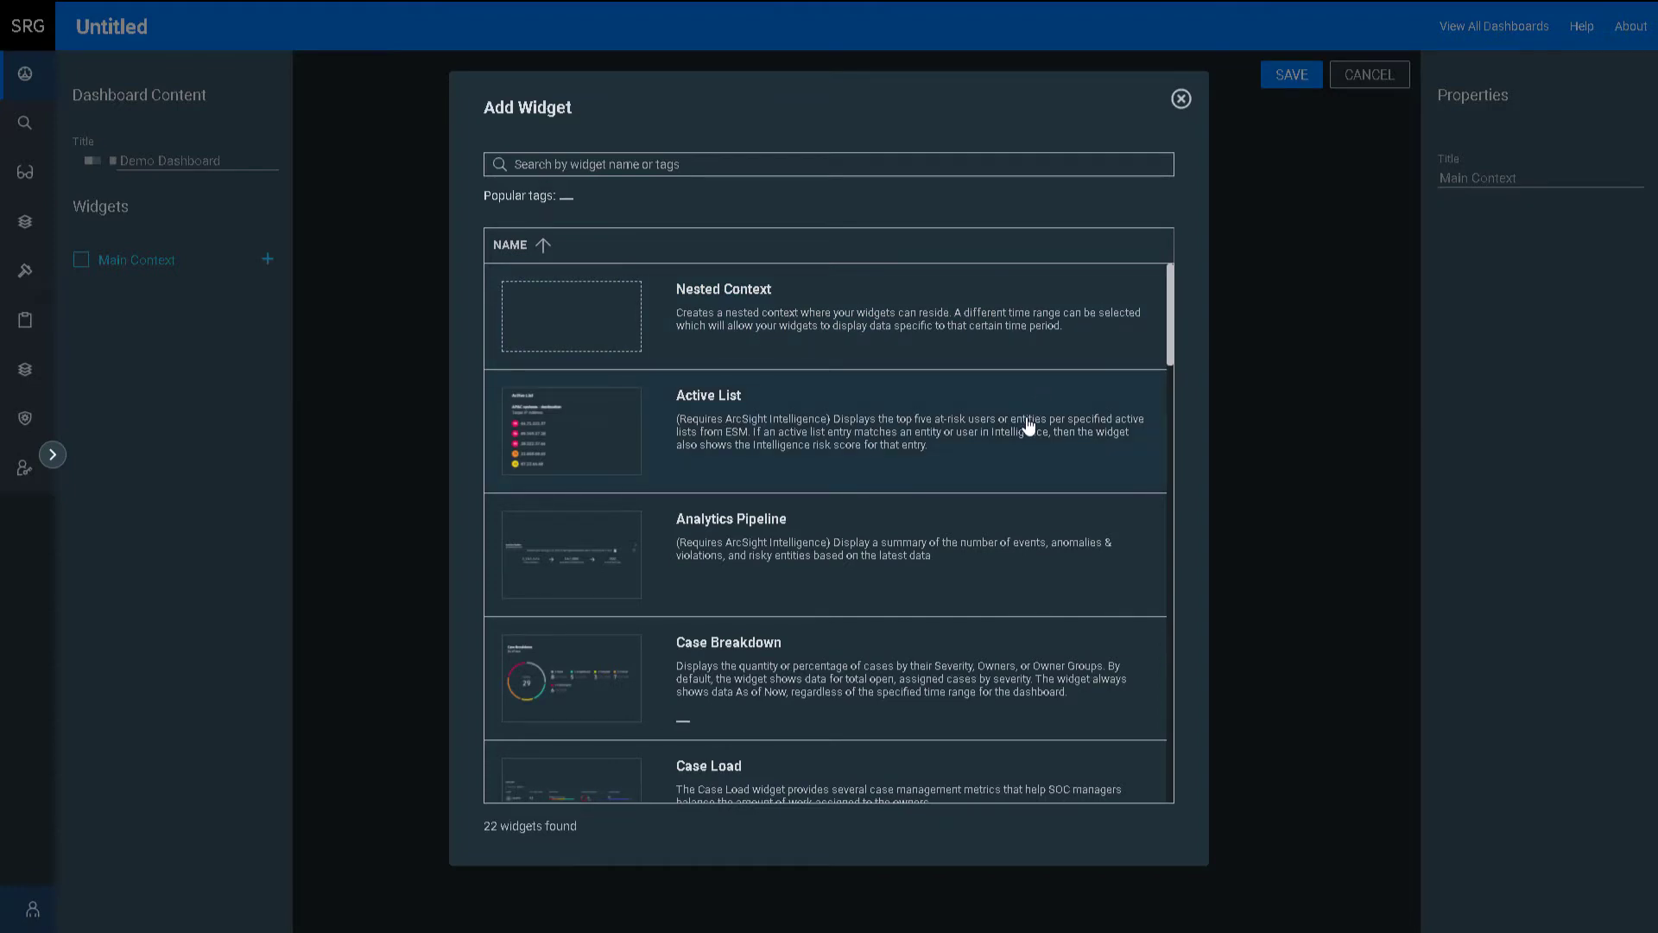
{"action": "left_click", "coordinate": [983, 534]}
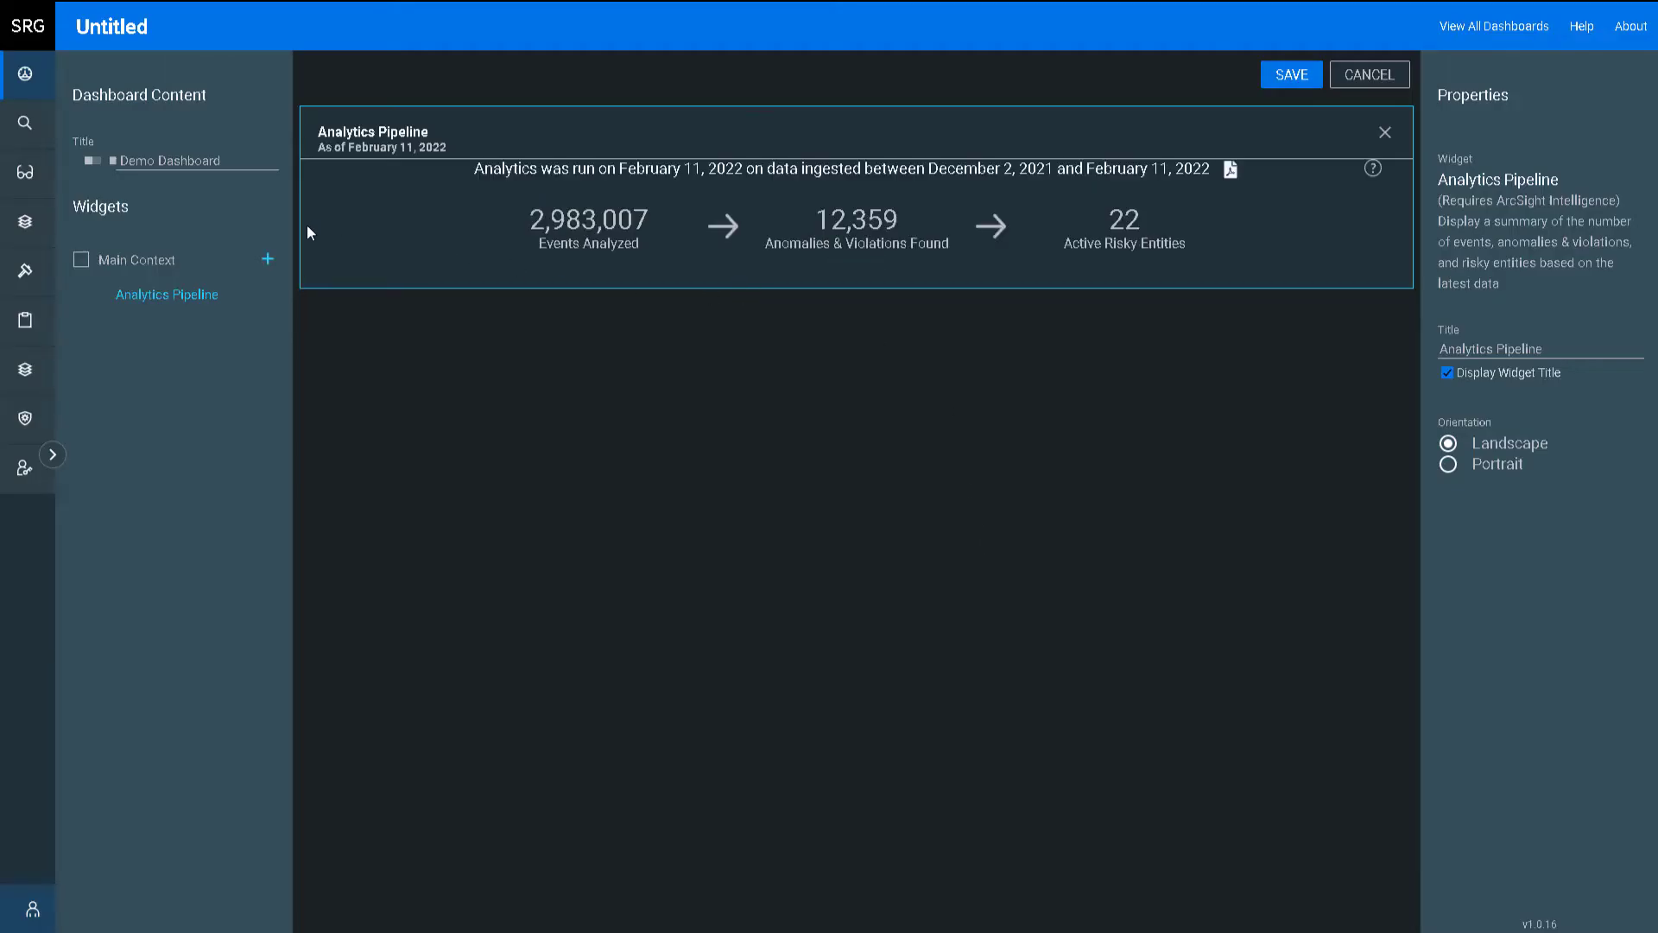
Add Case Breakdown and Case Workflow Analysis widgets to the Demo Dashboard.
{"action": "left_click", "coordinate": [268, 260]}
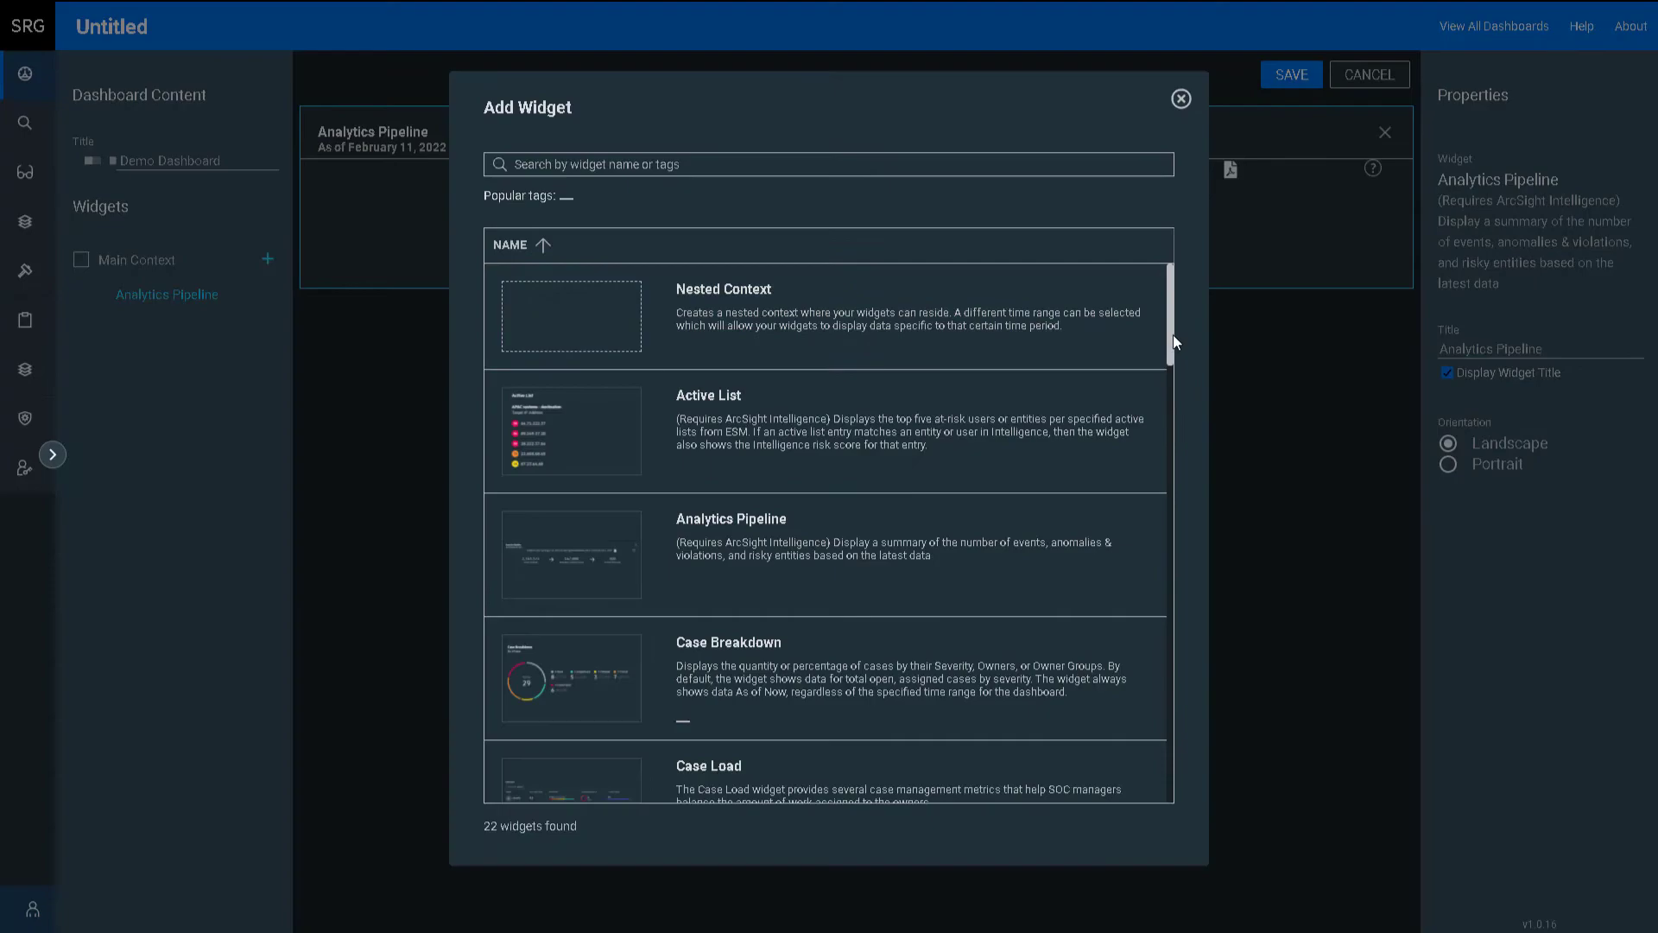
{"action": "left_click_drag", "start_coordinate": [1173, 335], "coordinate": [1184, 390]}
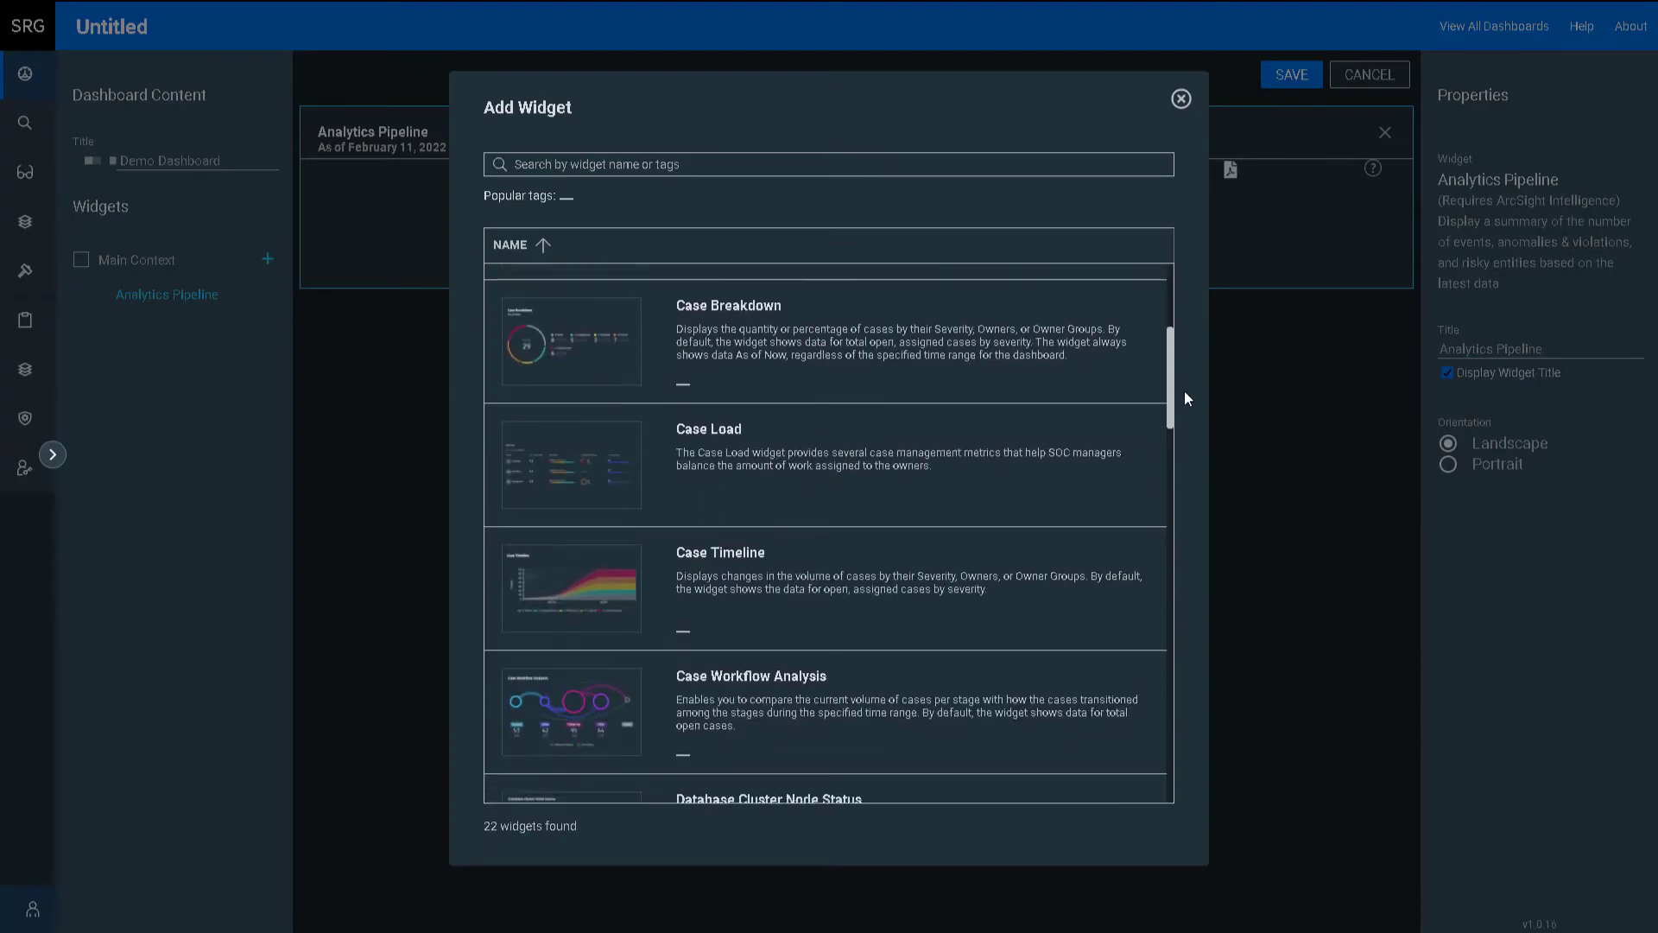
{"action": "left_click", "coordinate": [973, 351]}
{"action": "left_click", "coordinate": [268, 259]}
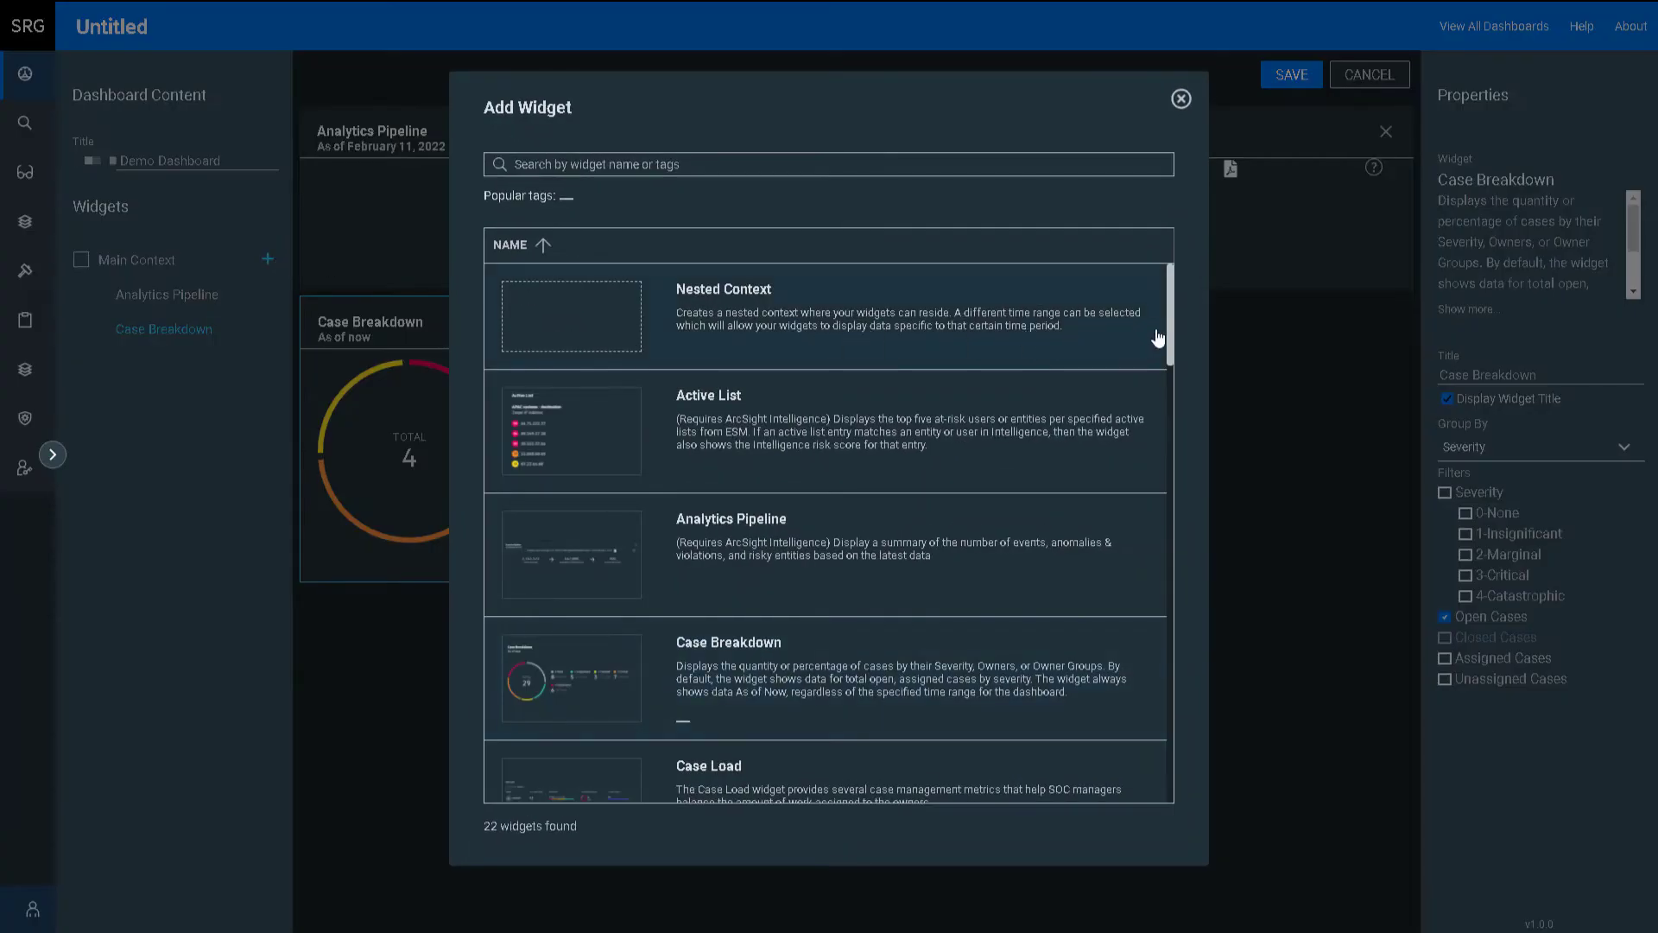
{"action": "left_click_drag", "start_coordinate": [1173, 318], "coordinate": [1161, 428]}
{"action": "left_click", "coordinate": [829, 529]}
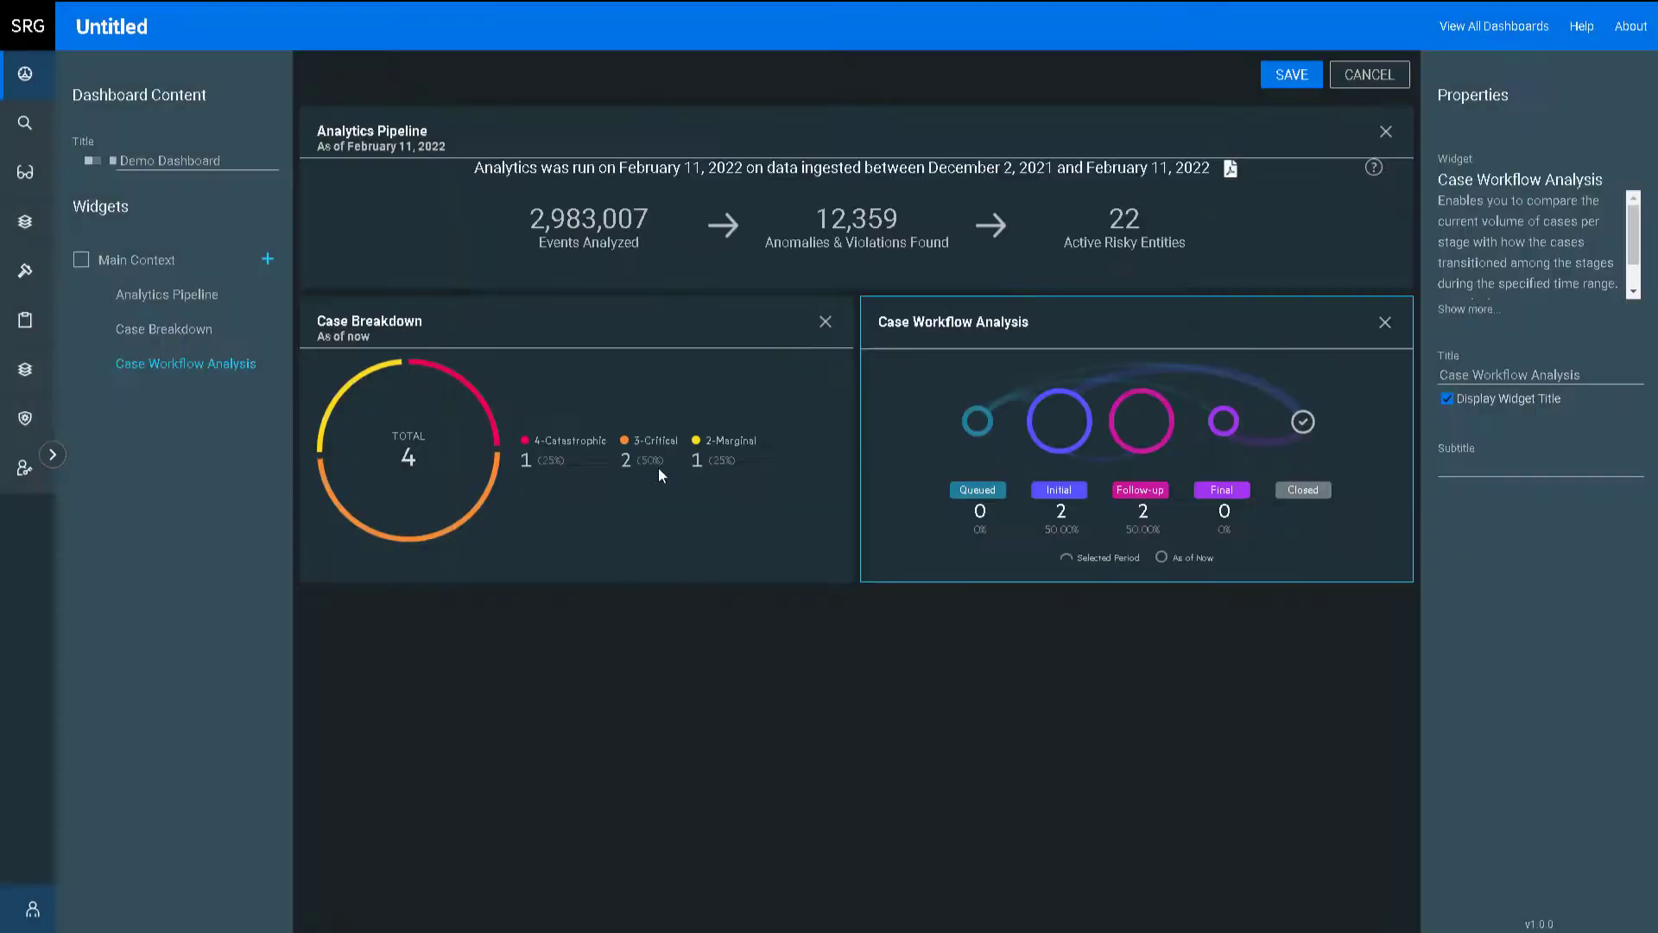
Add three Top Risky Entities widgets and save the dashboard.
{"action": "left_click", "coordinate": [268, 259]}
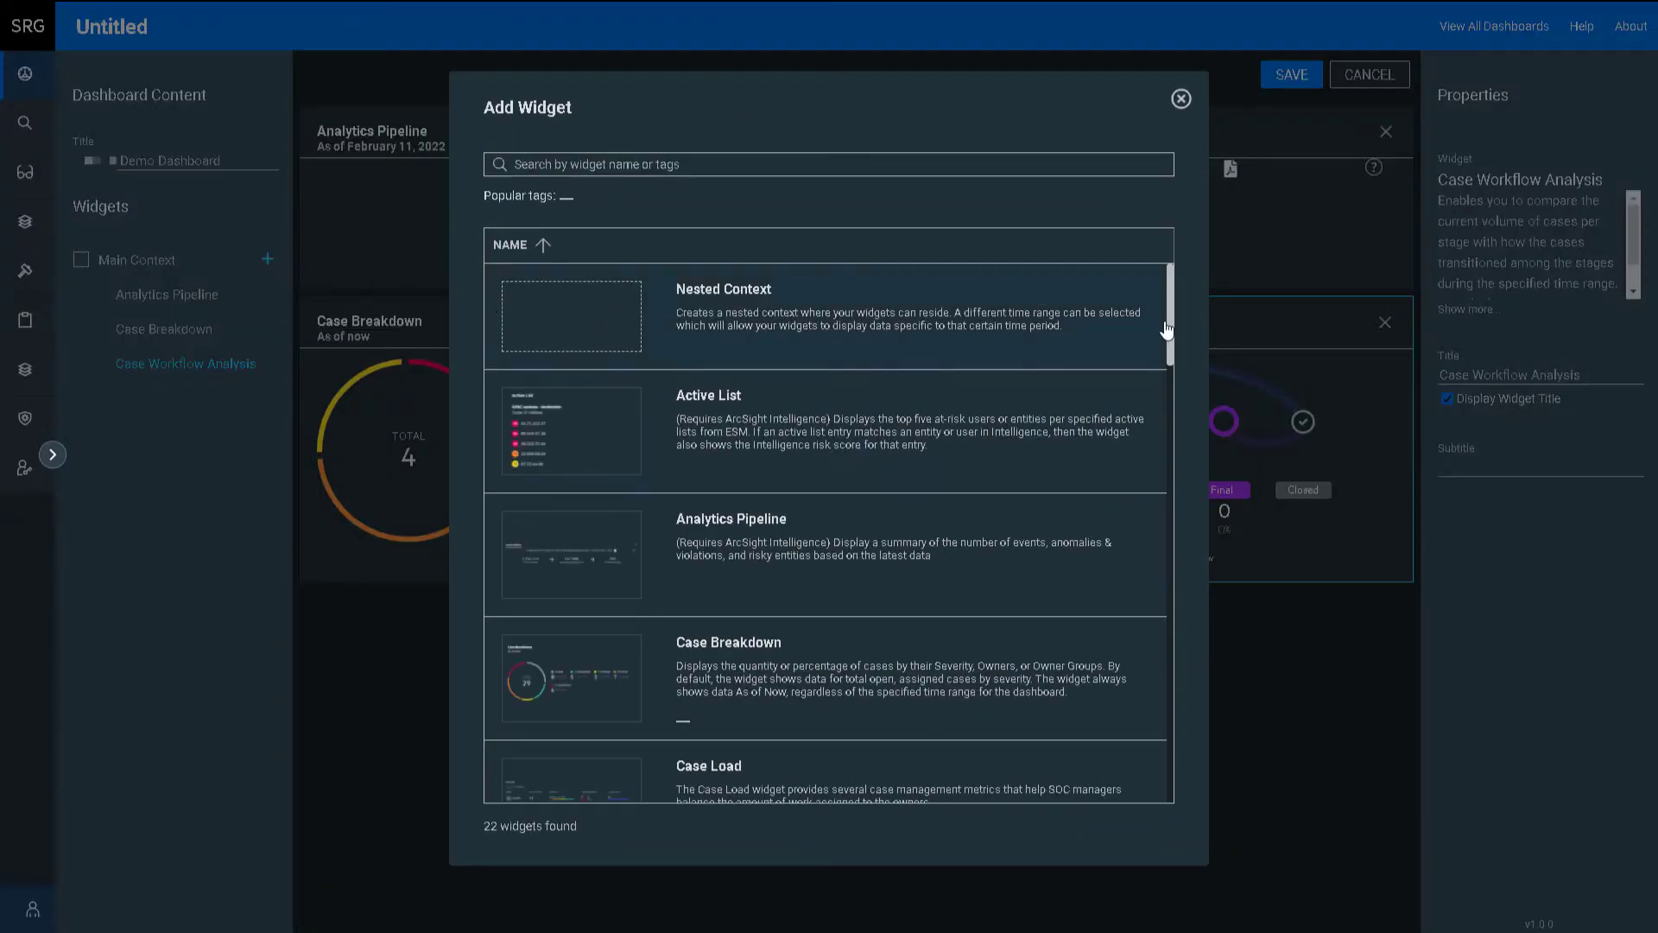
{"action": "left_click_drag", "start_coordinate": [1171, 313], "coordinate": [1215, 758]}
{"action": "left_click", "coordinate": [1081, 765]}
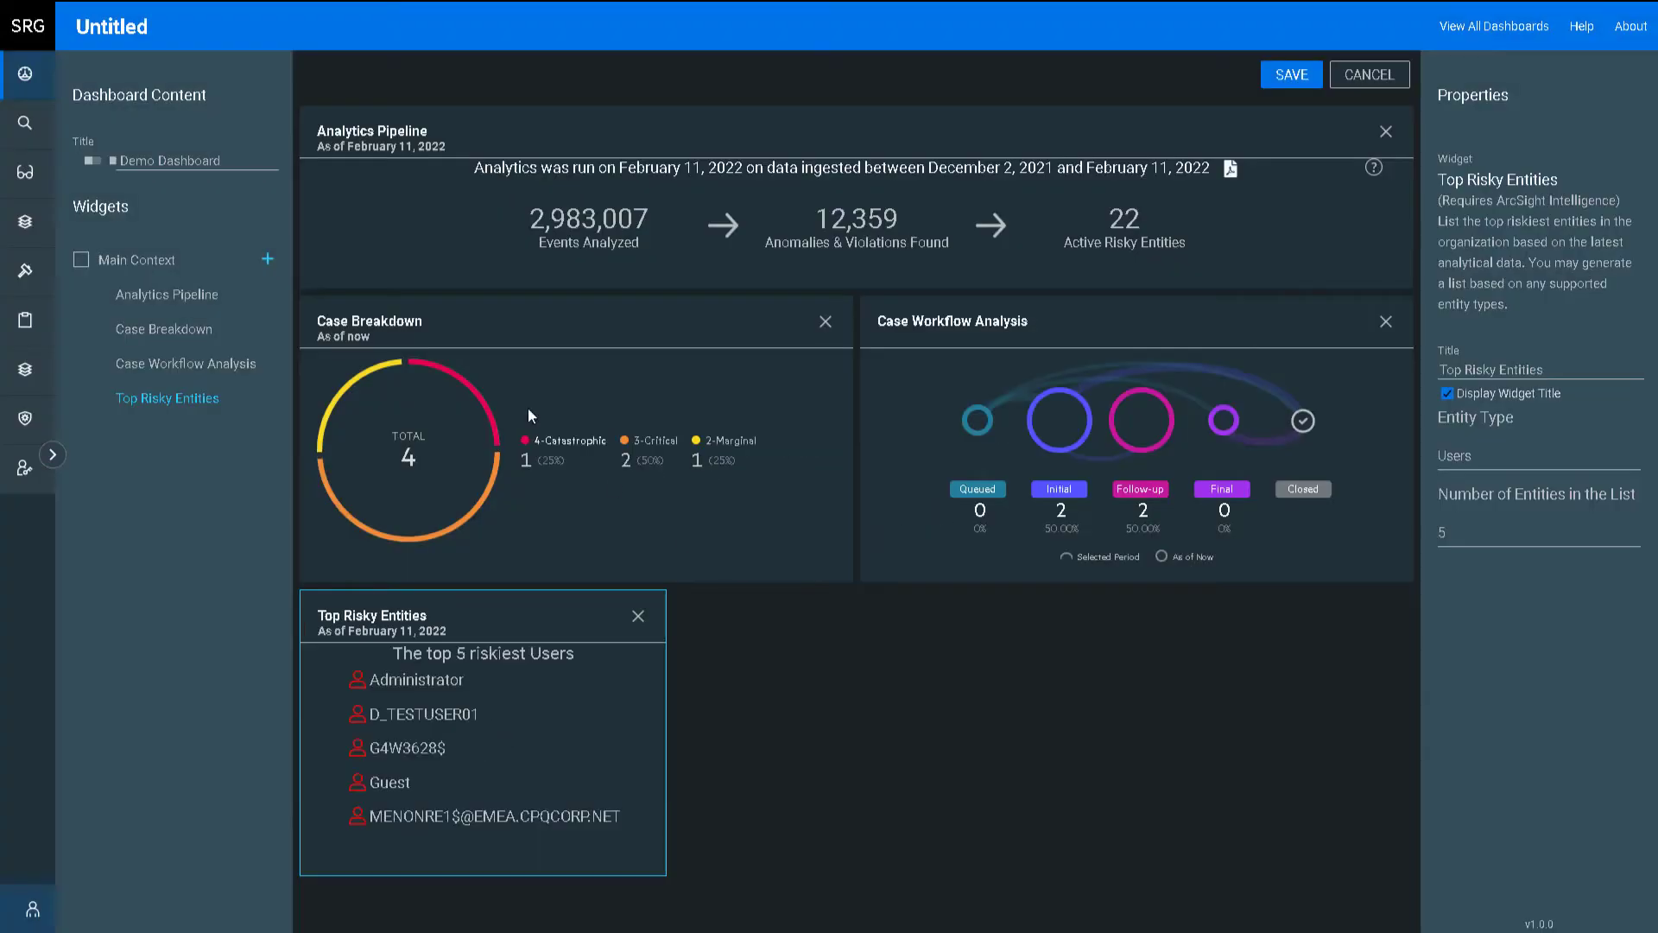
{"action": "left_click", "coordinate": [269, 260]}
{"action": "left_click_drag", "start_coordinate": [1171, 345], "coordinate": [1210, 786]}
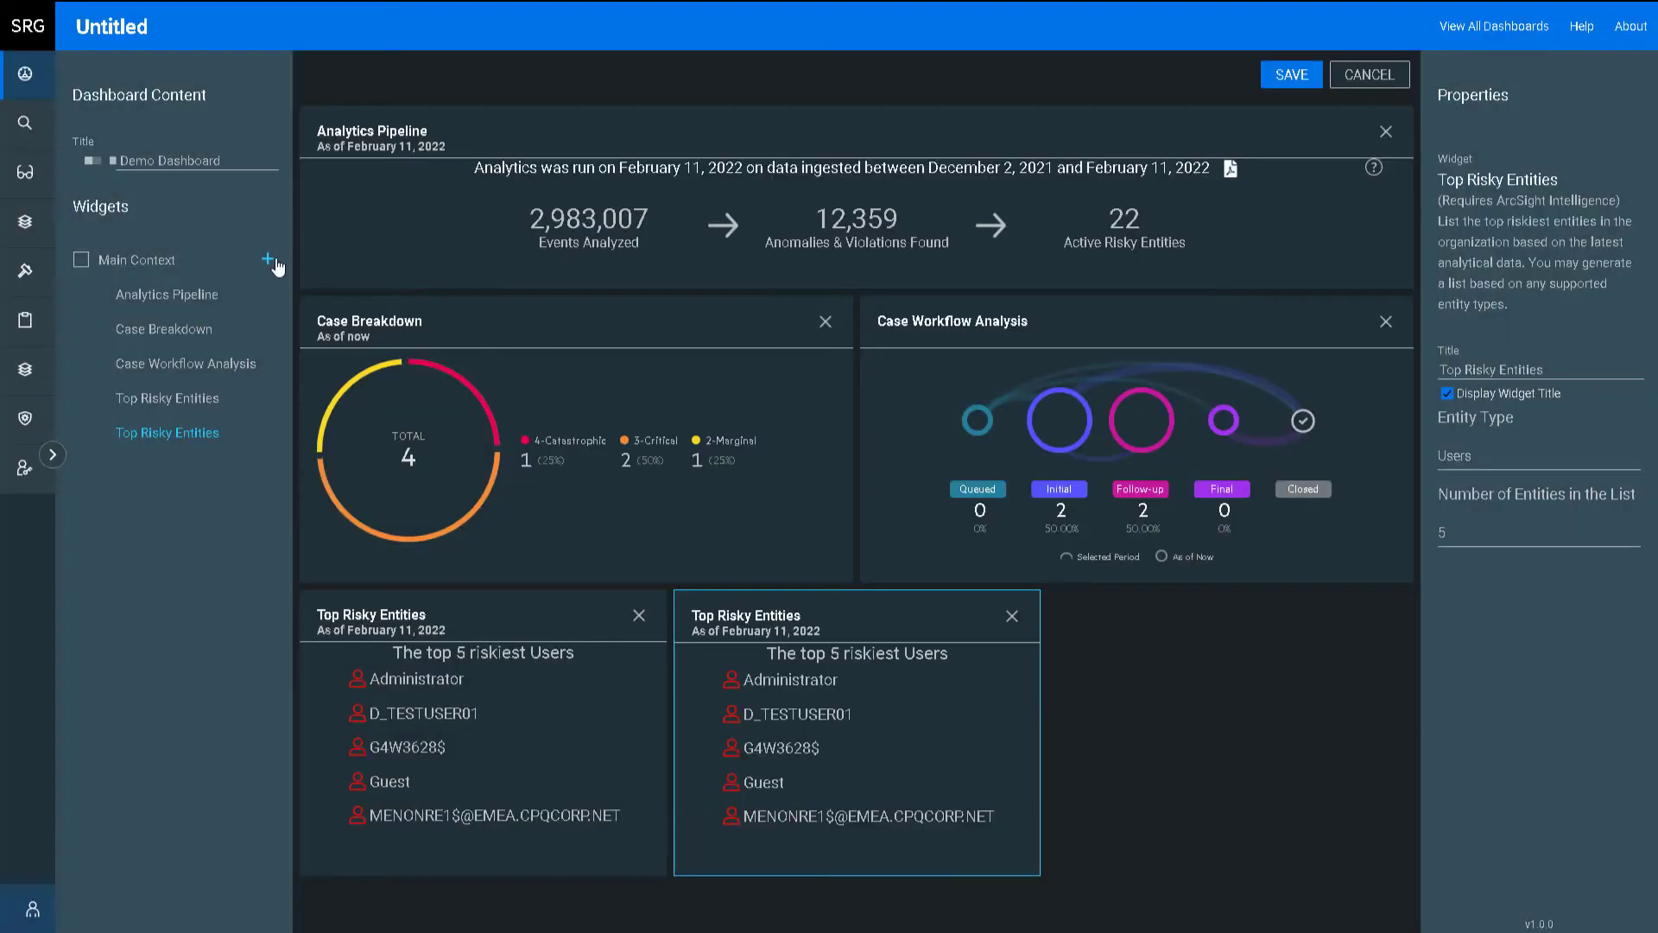
{"action": "left_click", "coordinate": [269, 261]}
{"action": "scroll", "coordinate": [1111, 278], "scroll_direction": "down", "scroll_amount": 15}
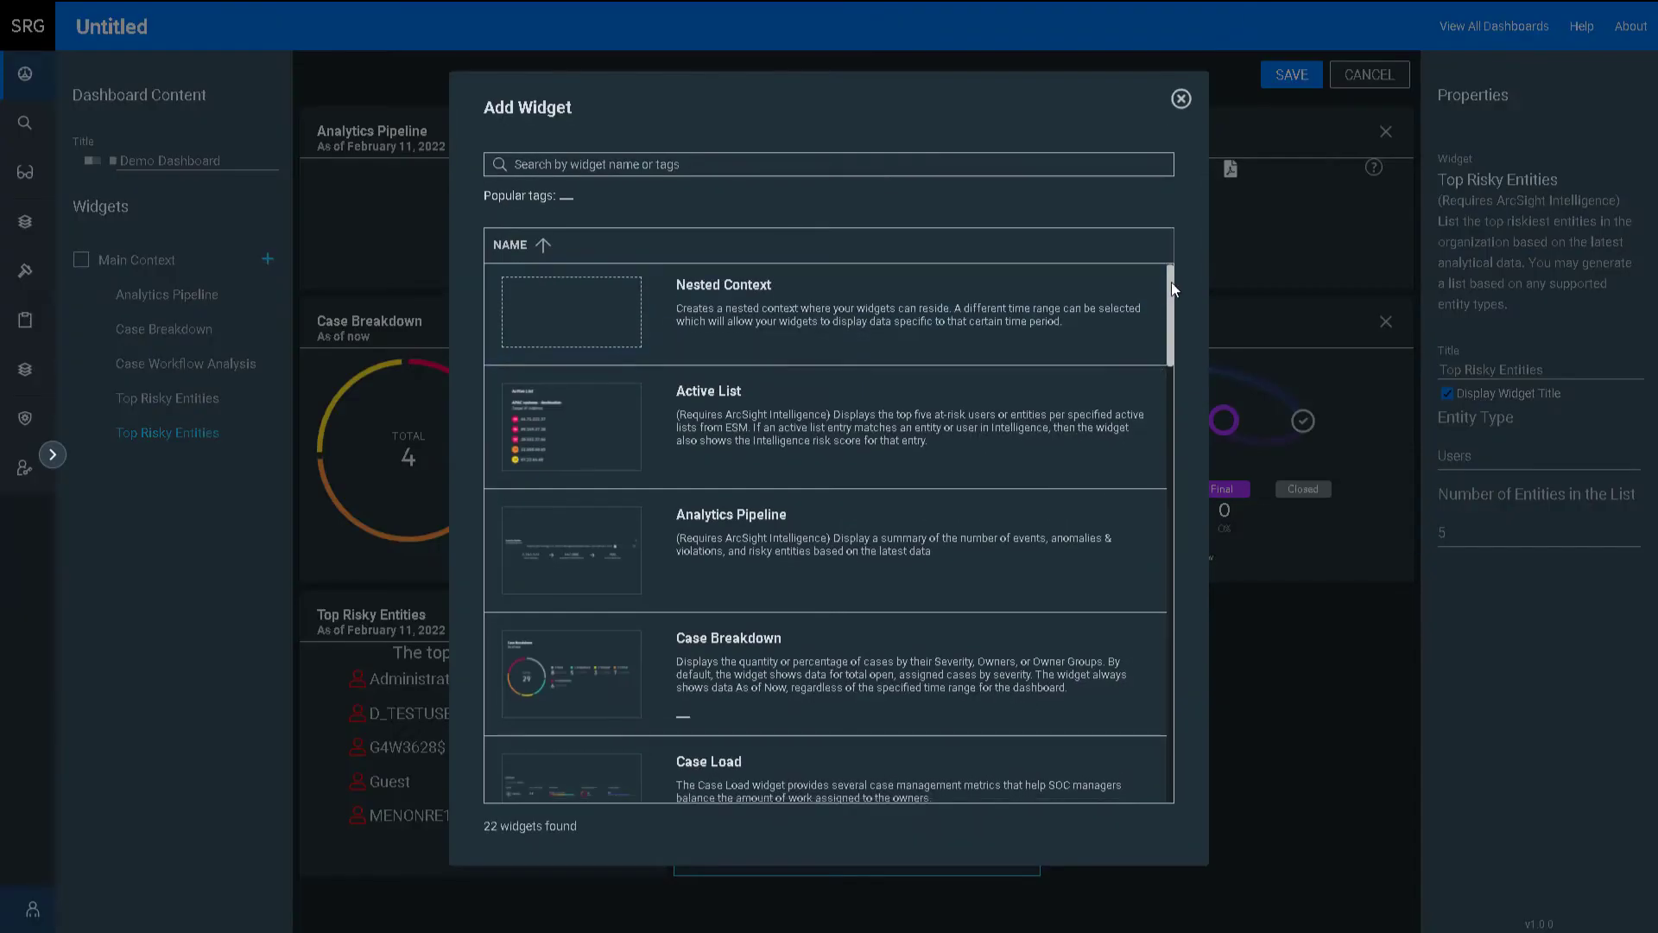
{"action": "left_click", "coordinate": [1106, 767]}
{"action": "left_click", "coordinate": [1289, 74]}
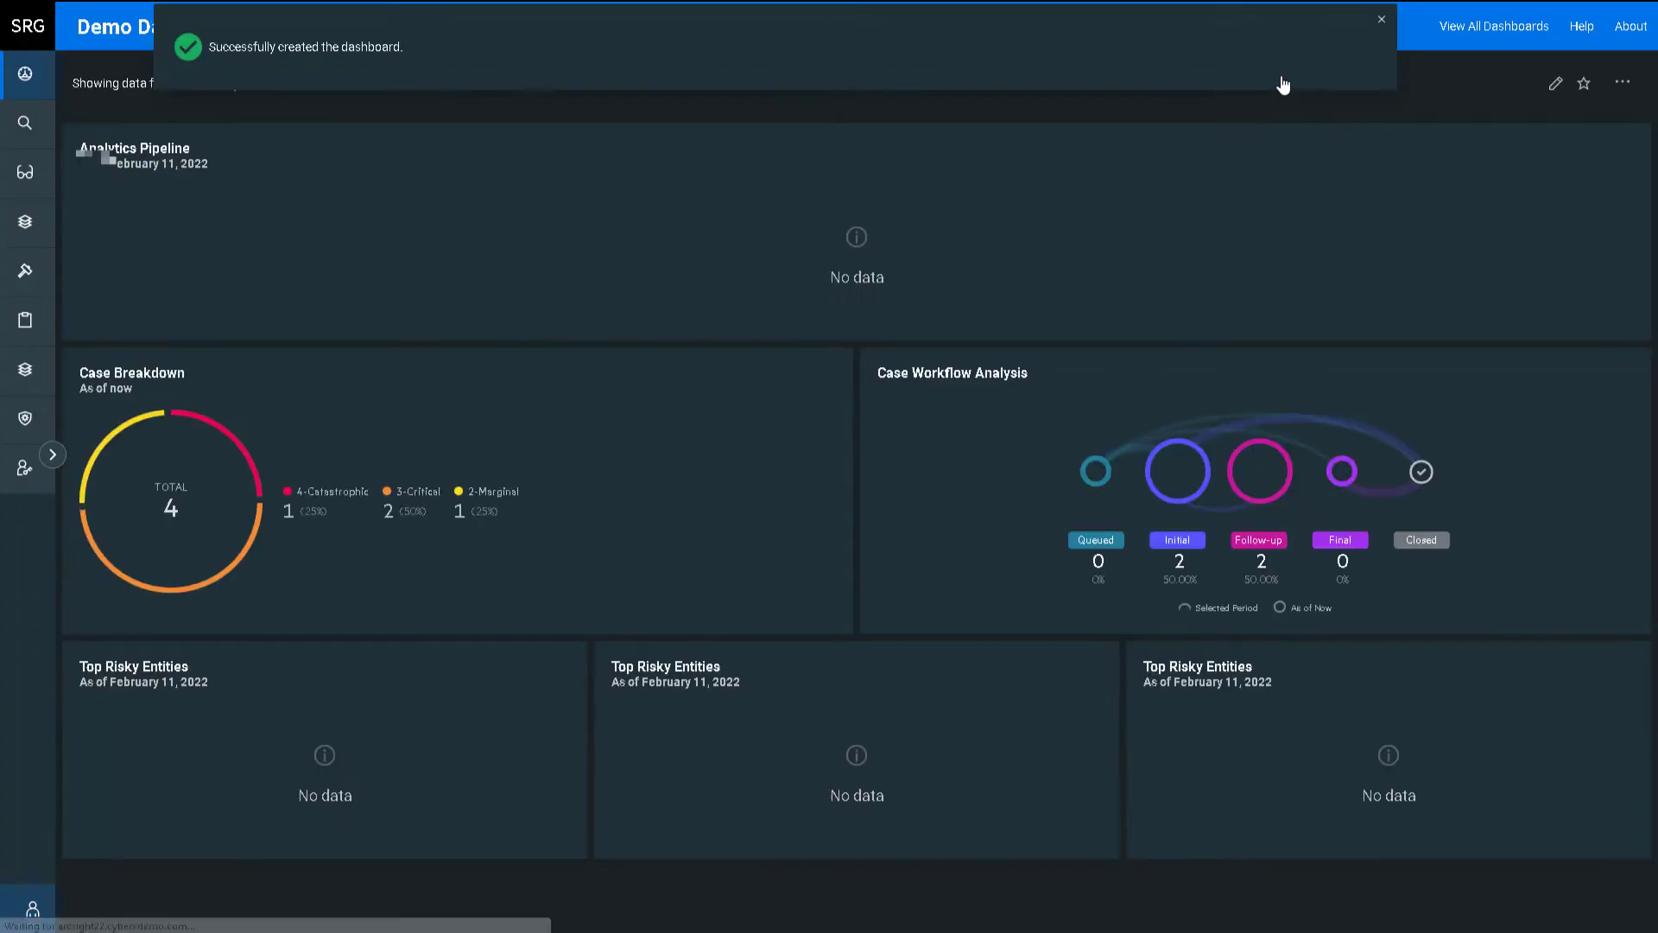
Drag the three Top Risky Entities widgets side by side into the top row.
{"action": "left_click", "coordinate": [1381, 19]}
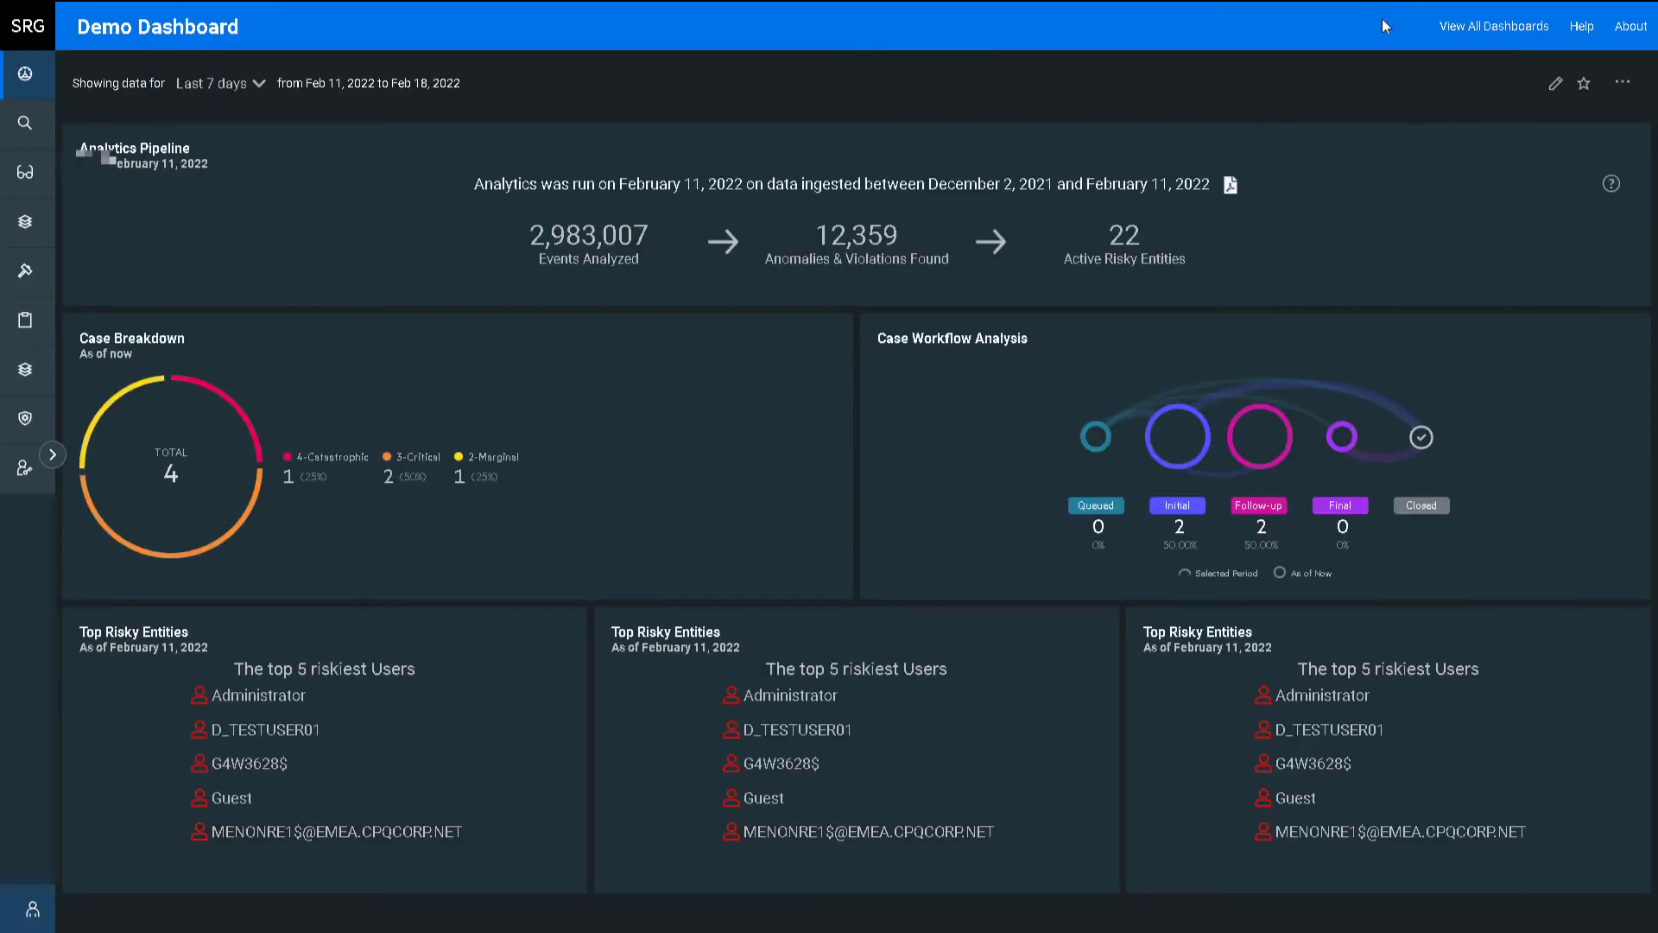
{"action": "left_click", "coordinate": [1555, 82]}
{"action": "left_click_drag", "start_coordinate": [541, 620], "coordinate": [535, 341]}
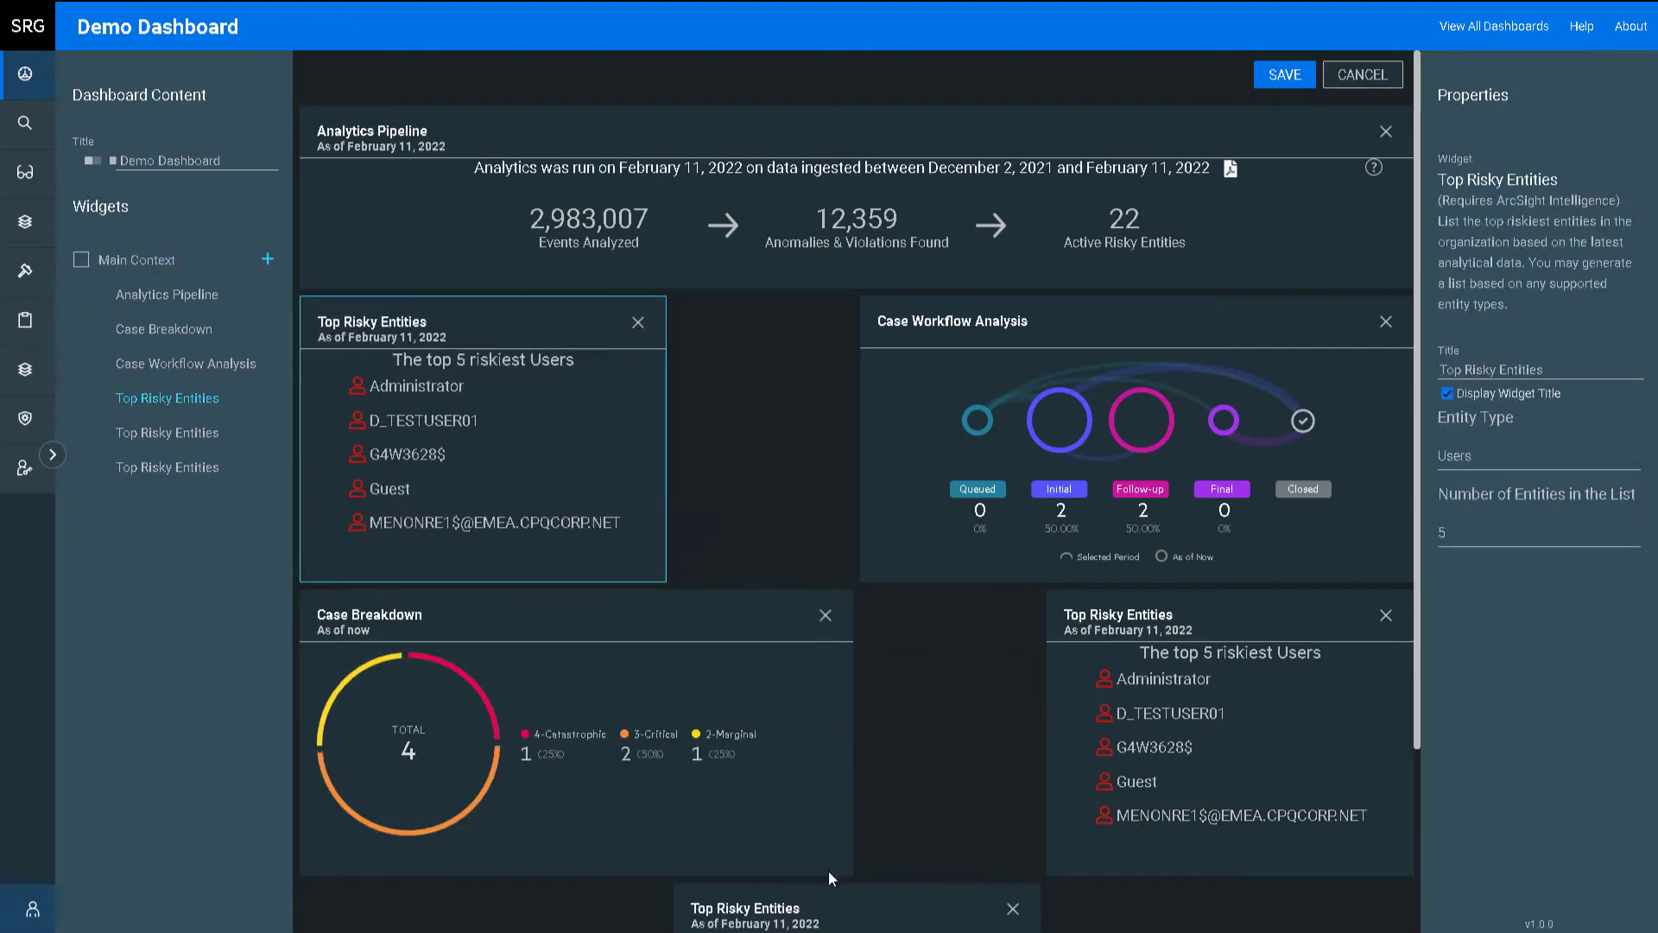
{"action": "left_click_drag", "start_coordinate": [857, 897], "coordinate": [855, 324]}
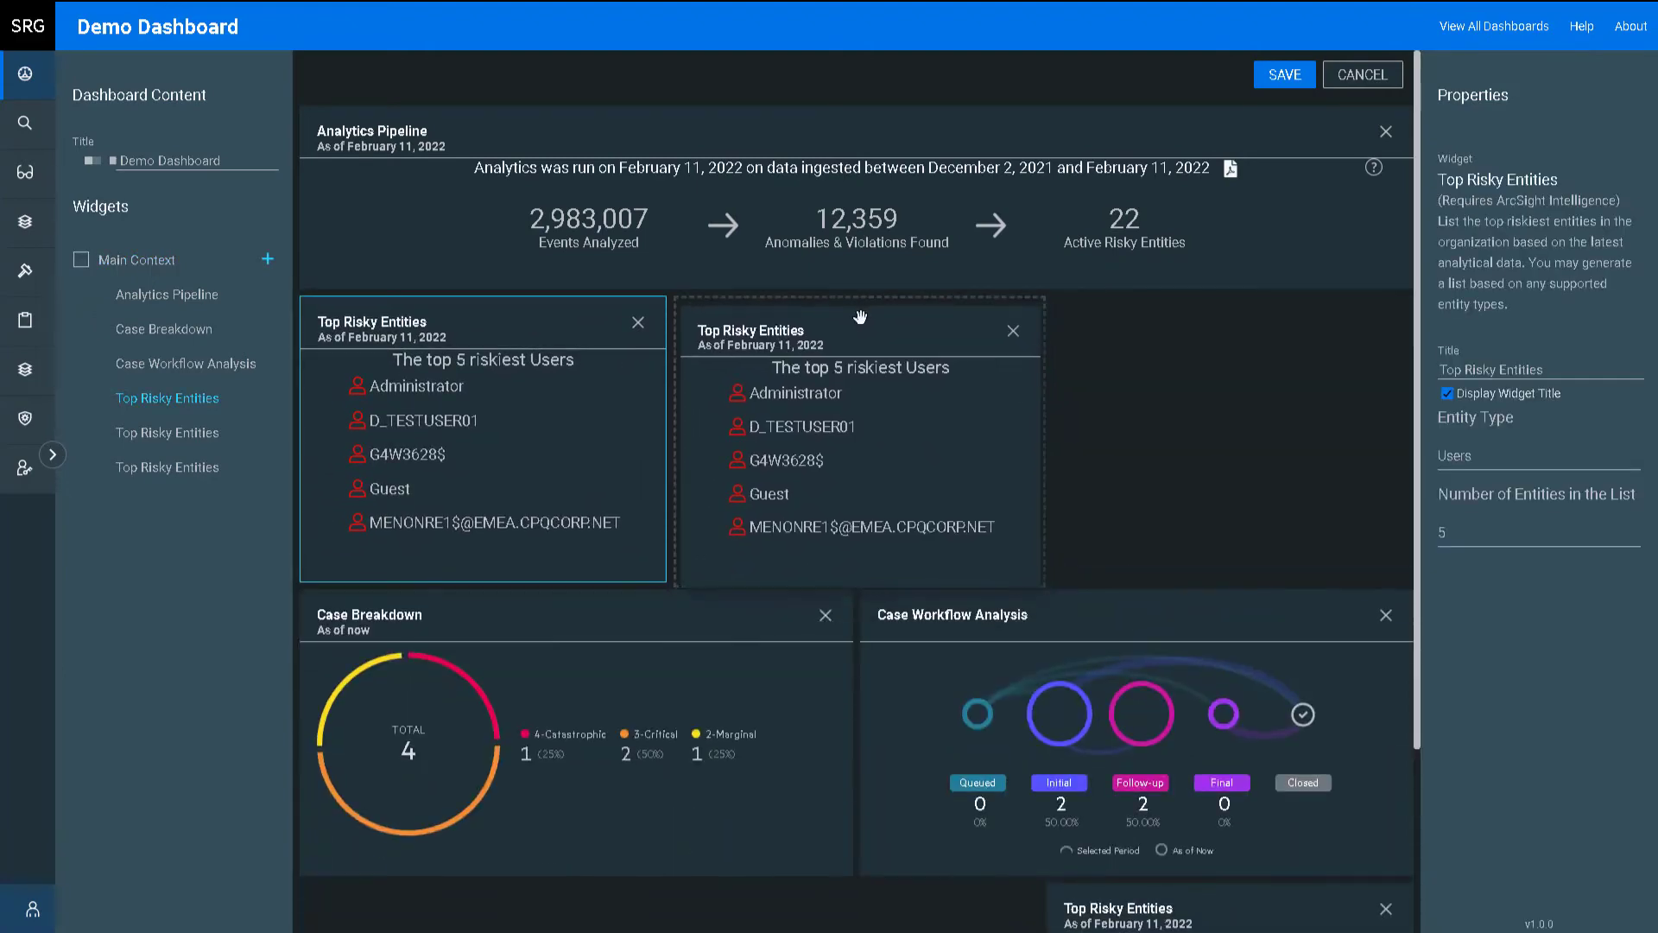
{"action": "left_click_drag", "start_coordinate": [1190, 890], "coordinate": [1213, 418]}
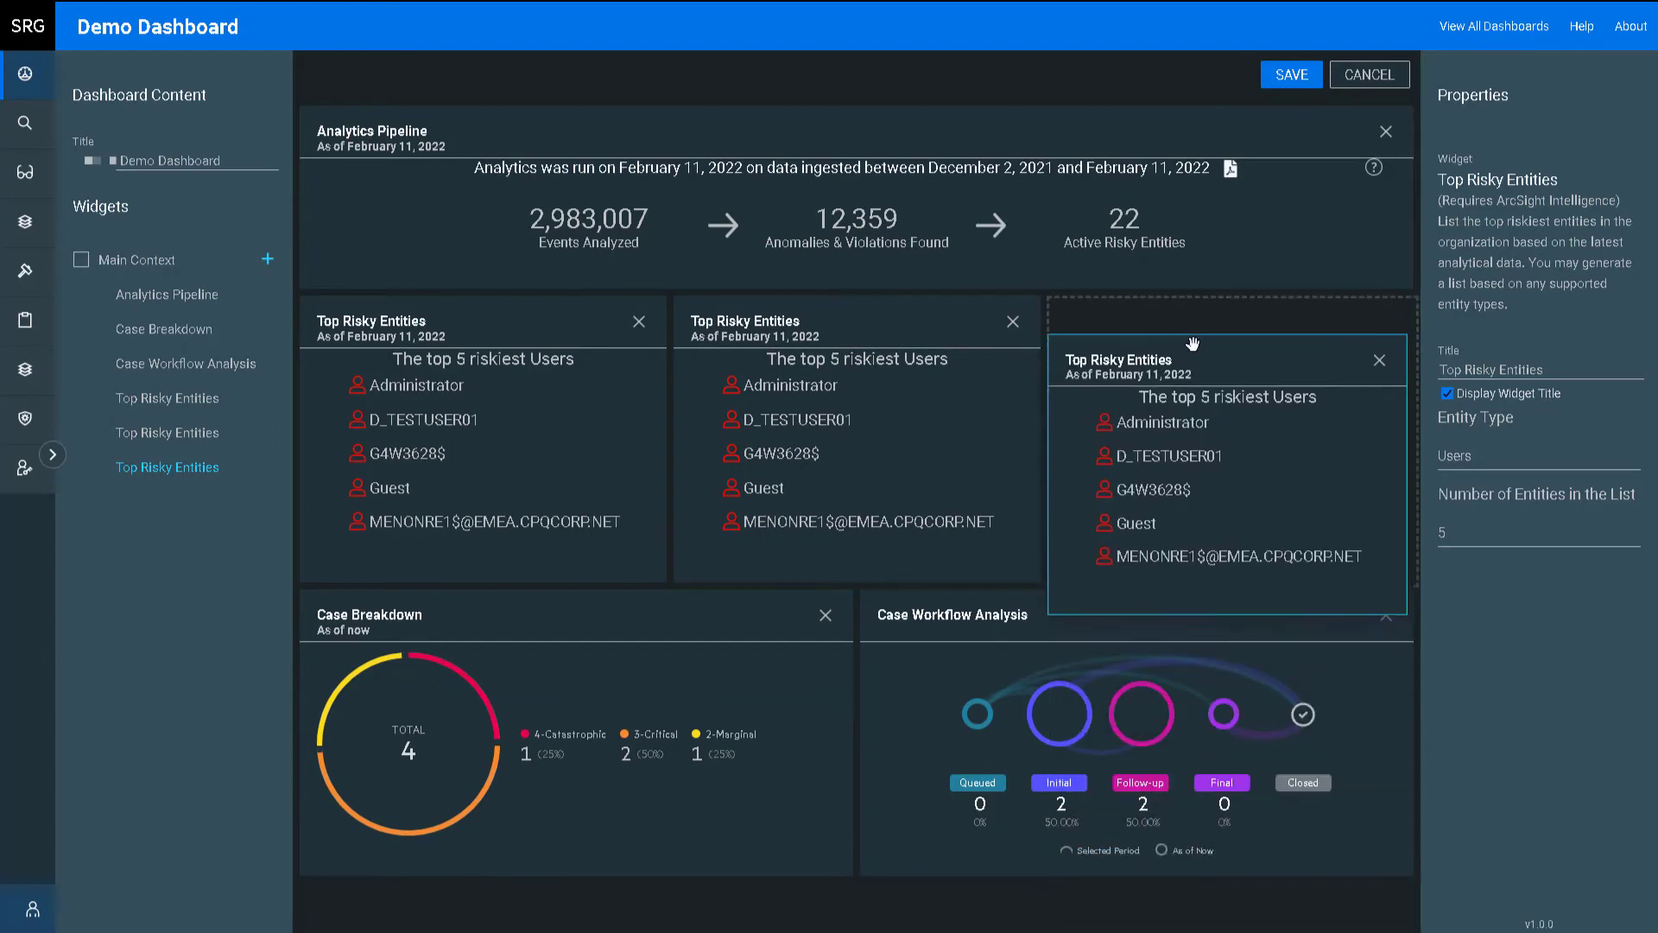
Set the middle widget's Entity Type to Domains and the right one's to Websites, then save.
{"action": "left_click", "coordinate": [919, 421]}
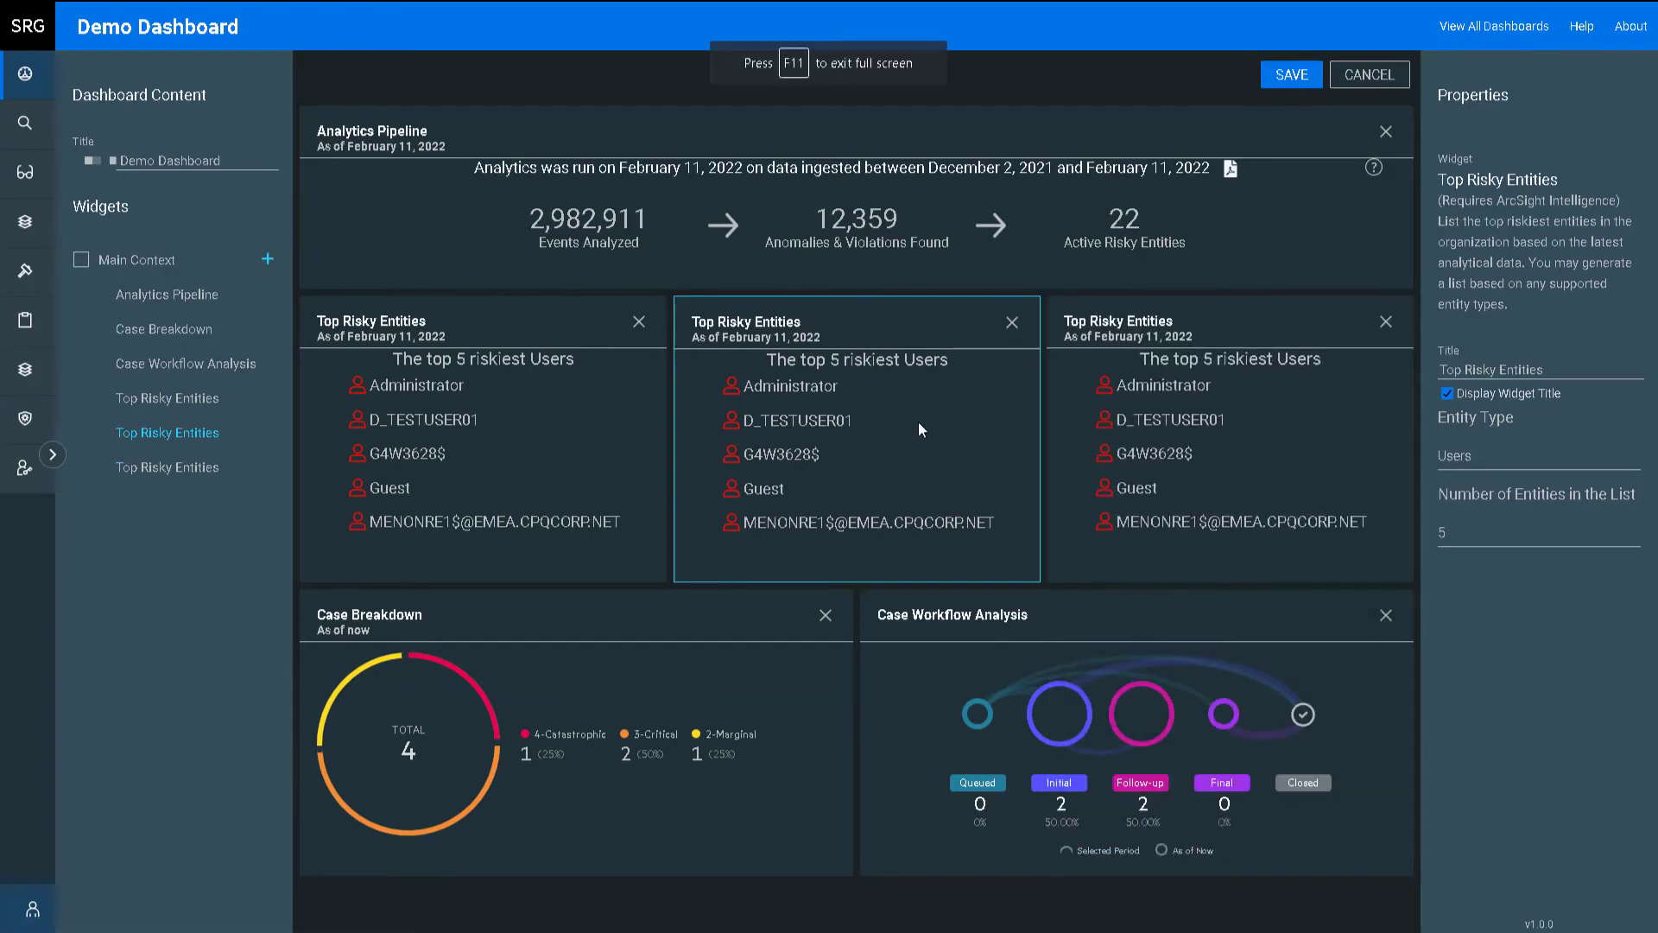
{"action": "left_click", "coordinate": [1507, 456]}
{"action": "left_click", "coordinate": [1503, 531]}
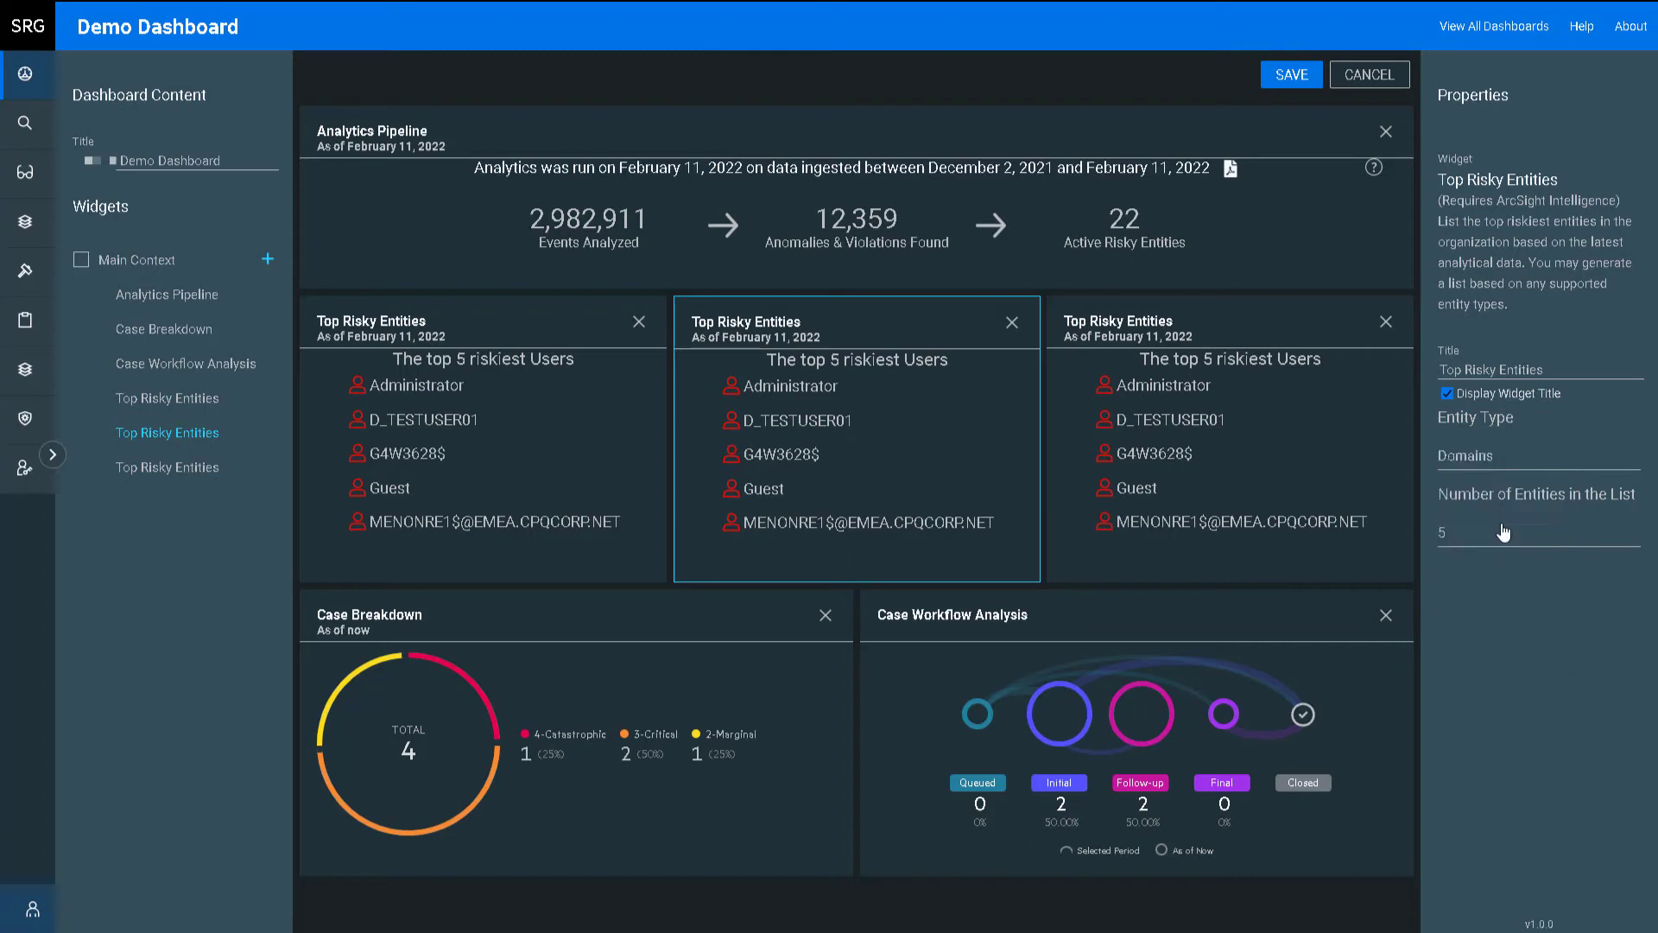
{"action": "left_click", "coordinate": [1321, 471]}
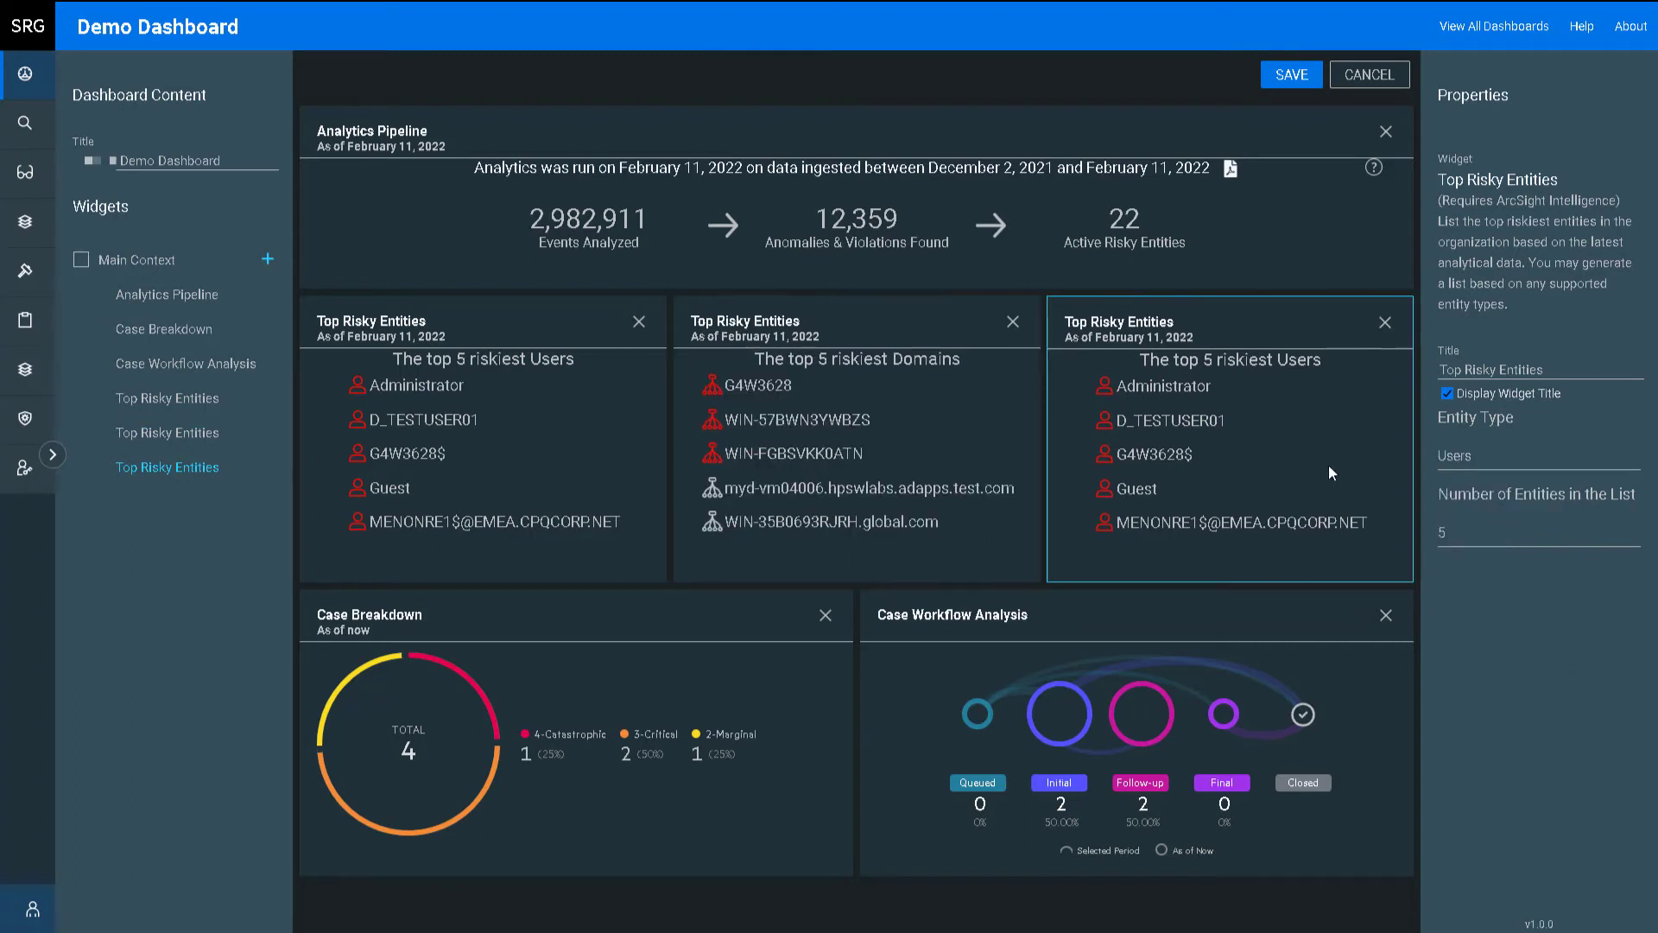
{"action": "left_click", "coordinate": [1504, 464]}
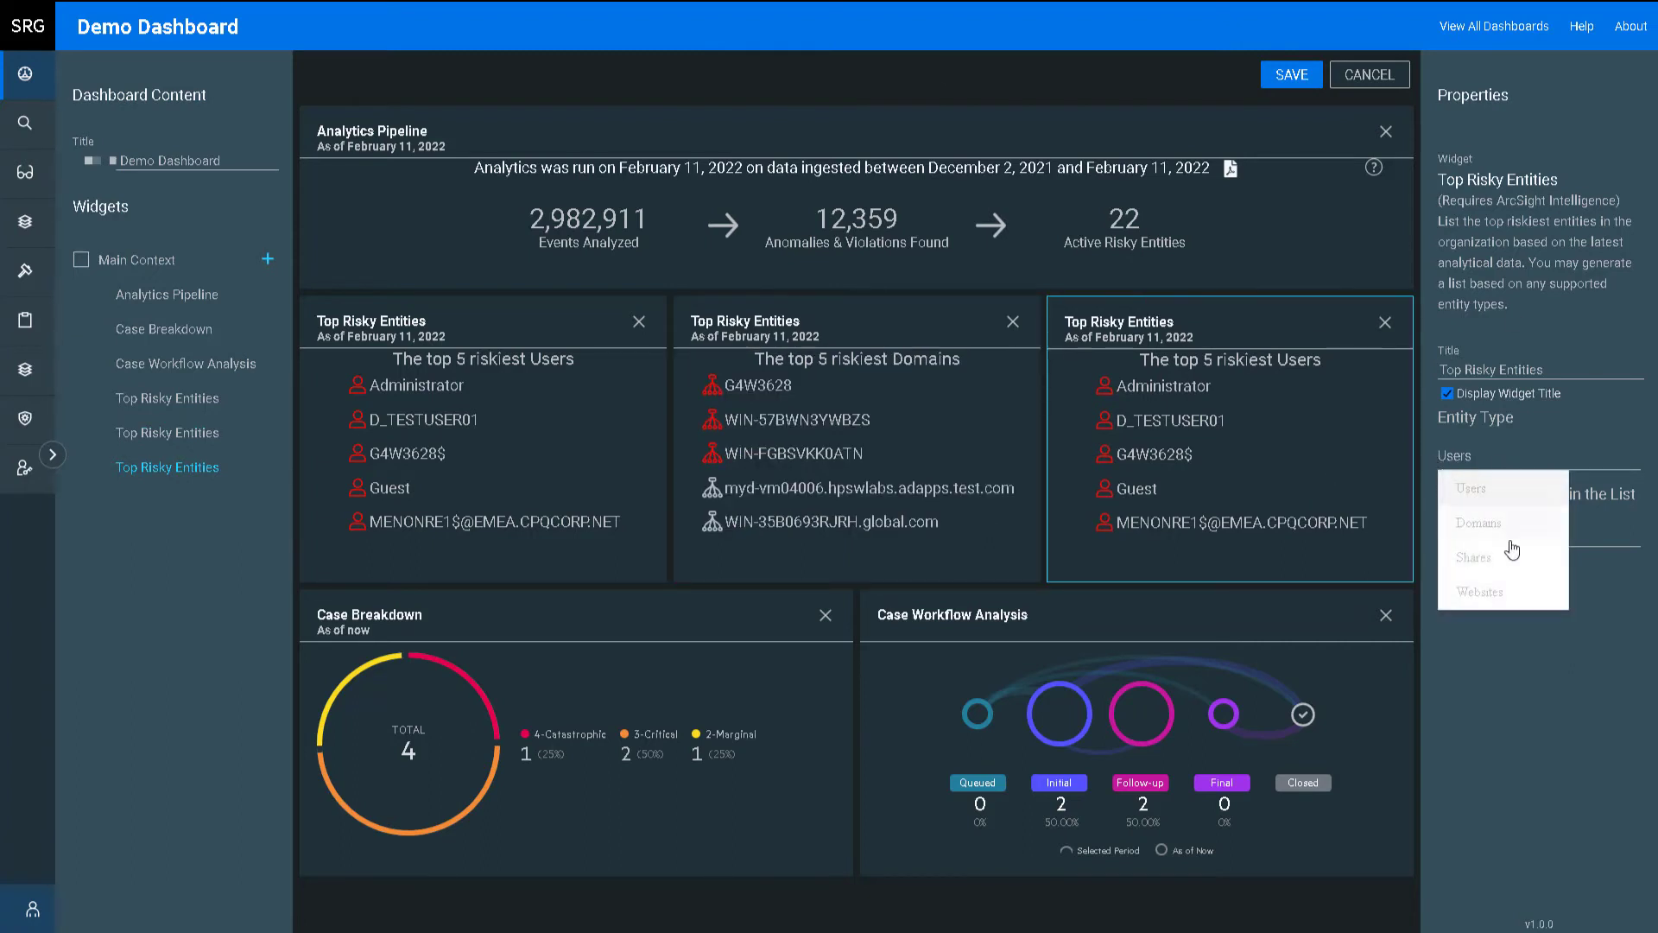
{"action": "left_click", "coordinate": [1507, 591]}
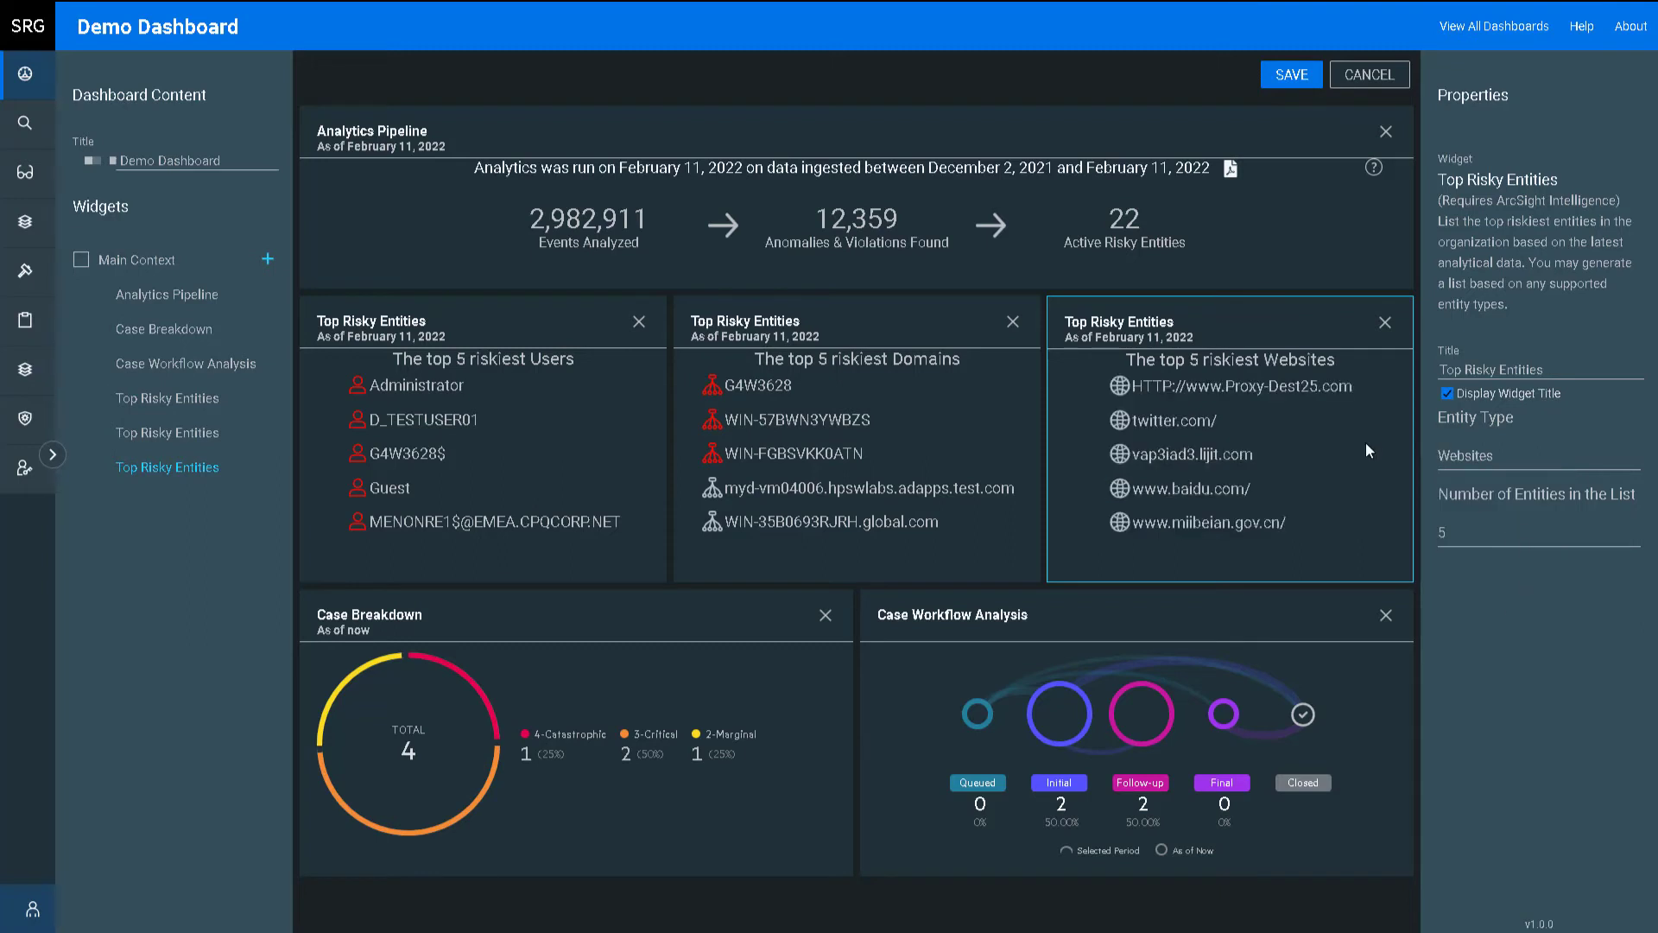
{"action": "left_click", "coordinate": [1300, 81]}
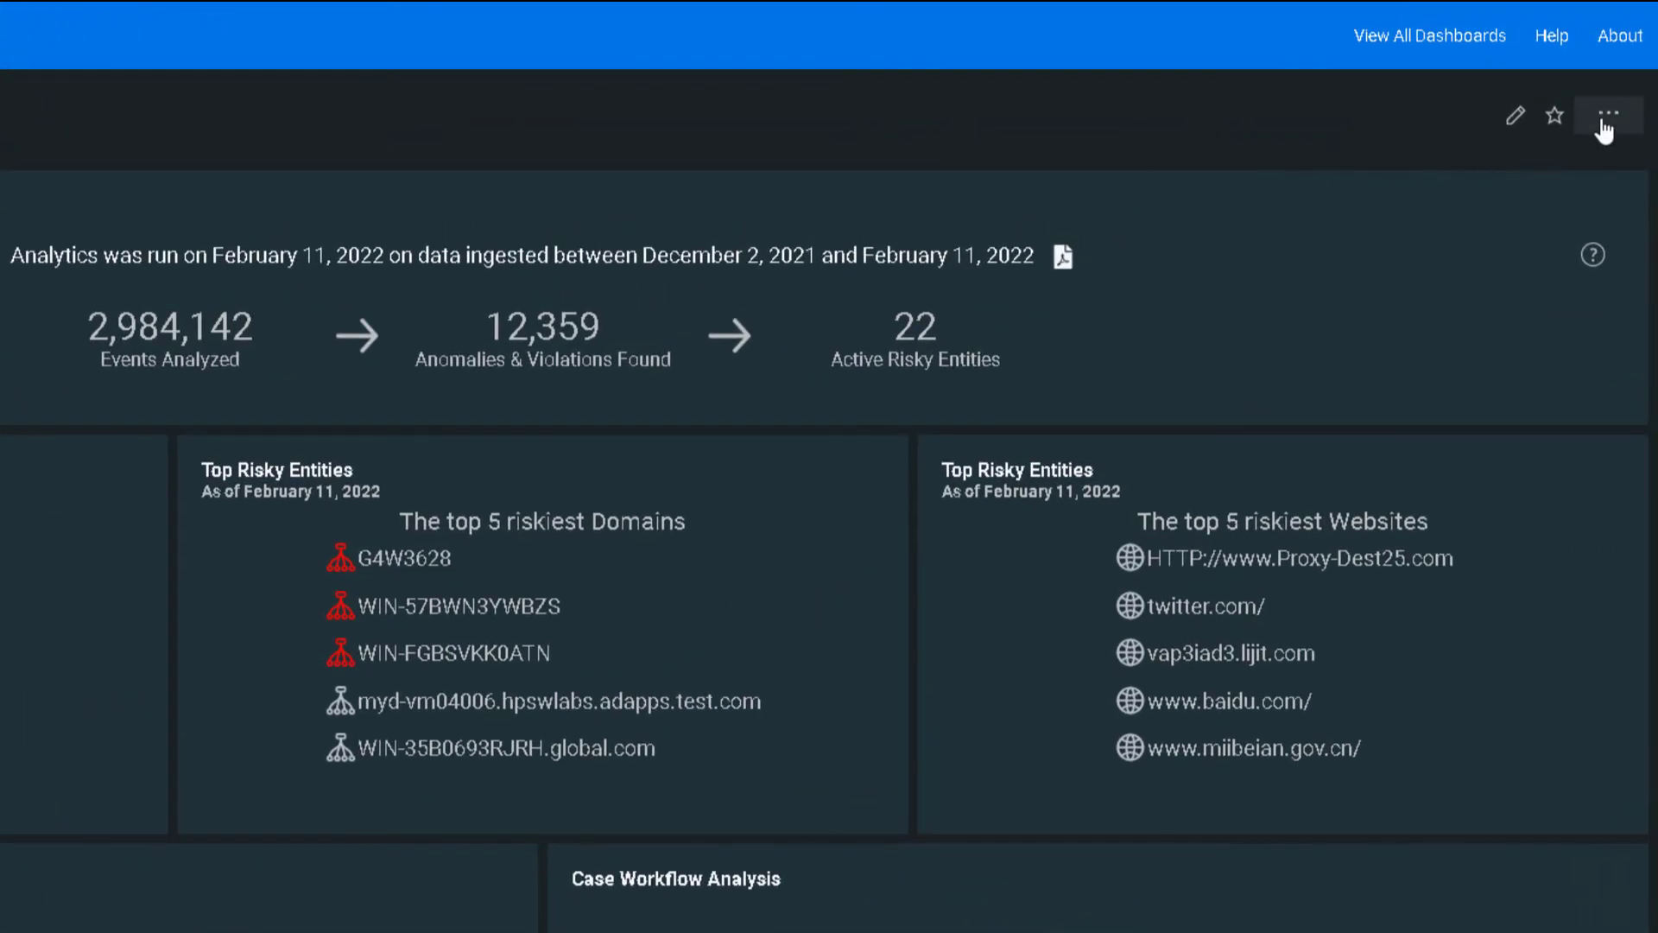
Set Demo Dashboard as the default dashboard for the Analyst role and save.
{"action": "left_click", "coordinate": [1608, 115]}
{"action": "left_click", "coordinate": [1590, 443]}
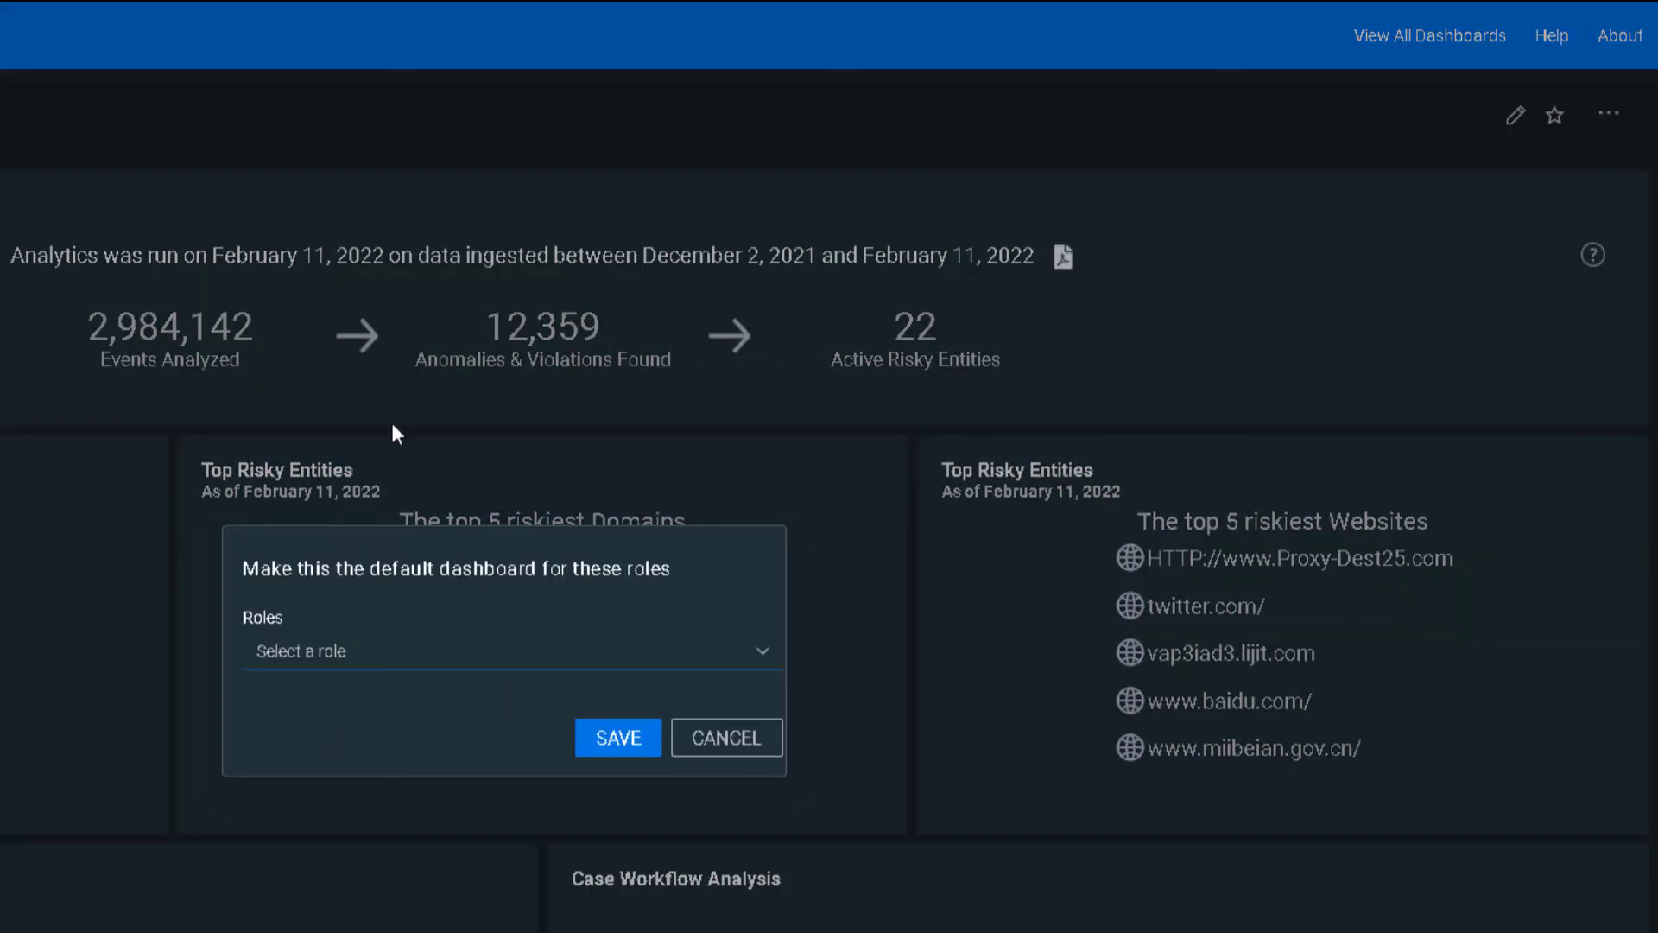
{"action": "left_click", "coordinate": [765, 656]}
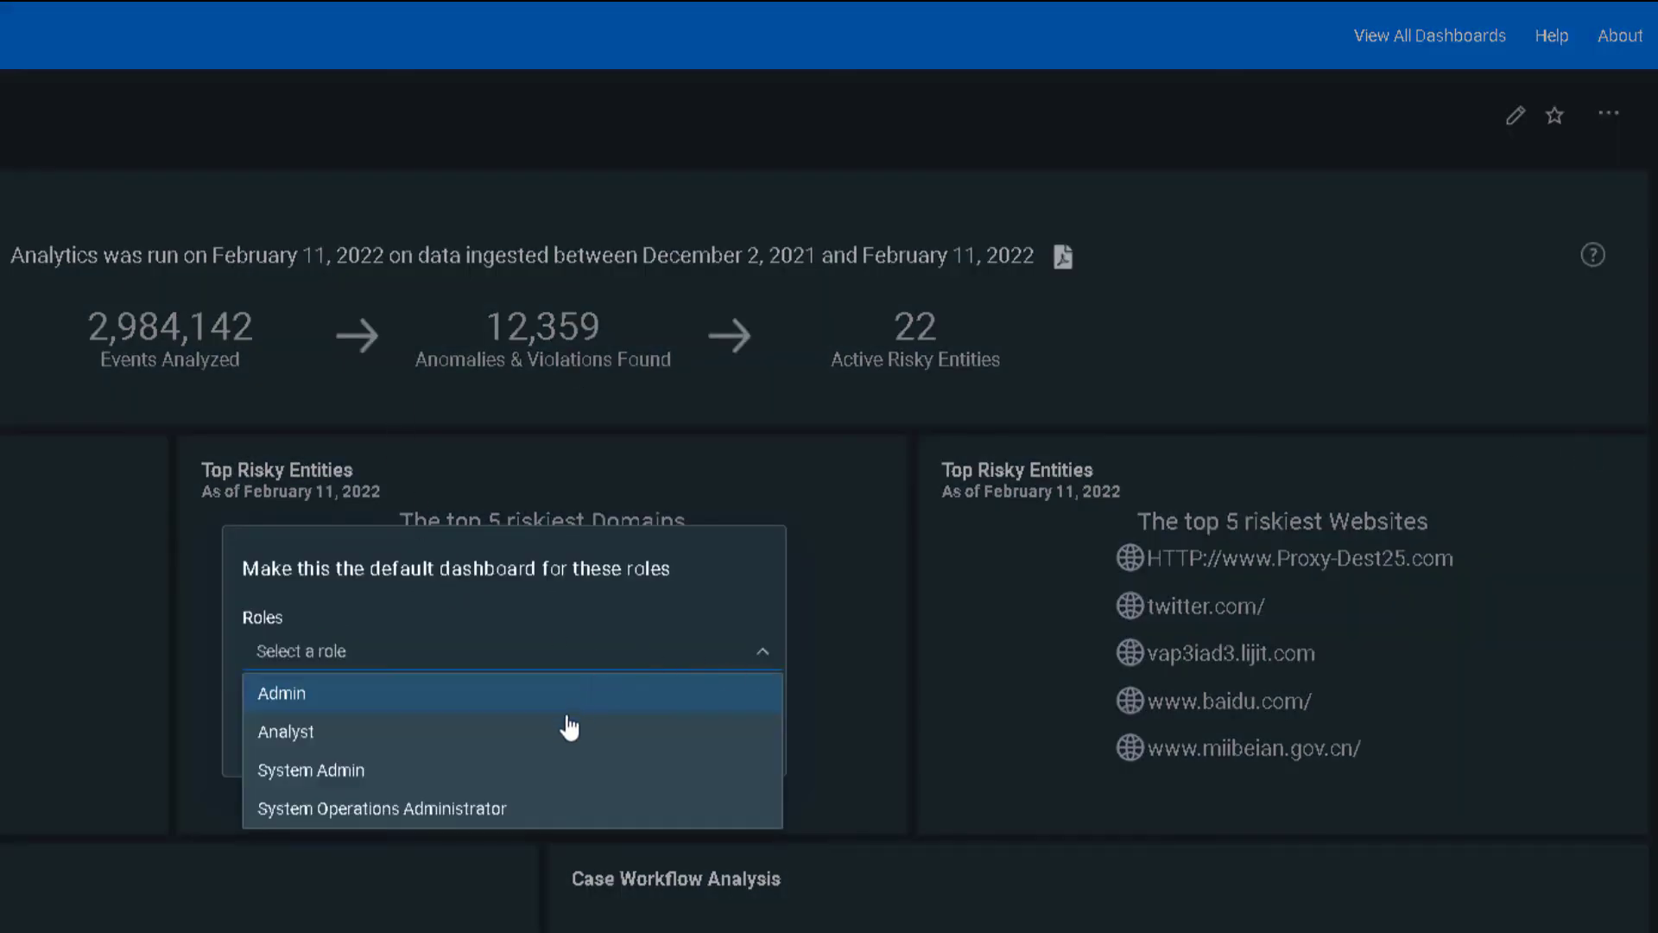
{"action": "left_click", "coordinate": [570, 732]}
{"action": "left_click", "coordinate": [748, 658]}
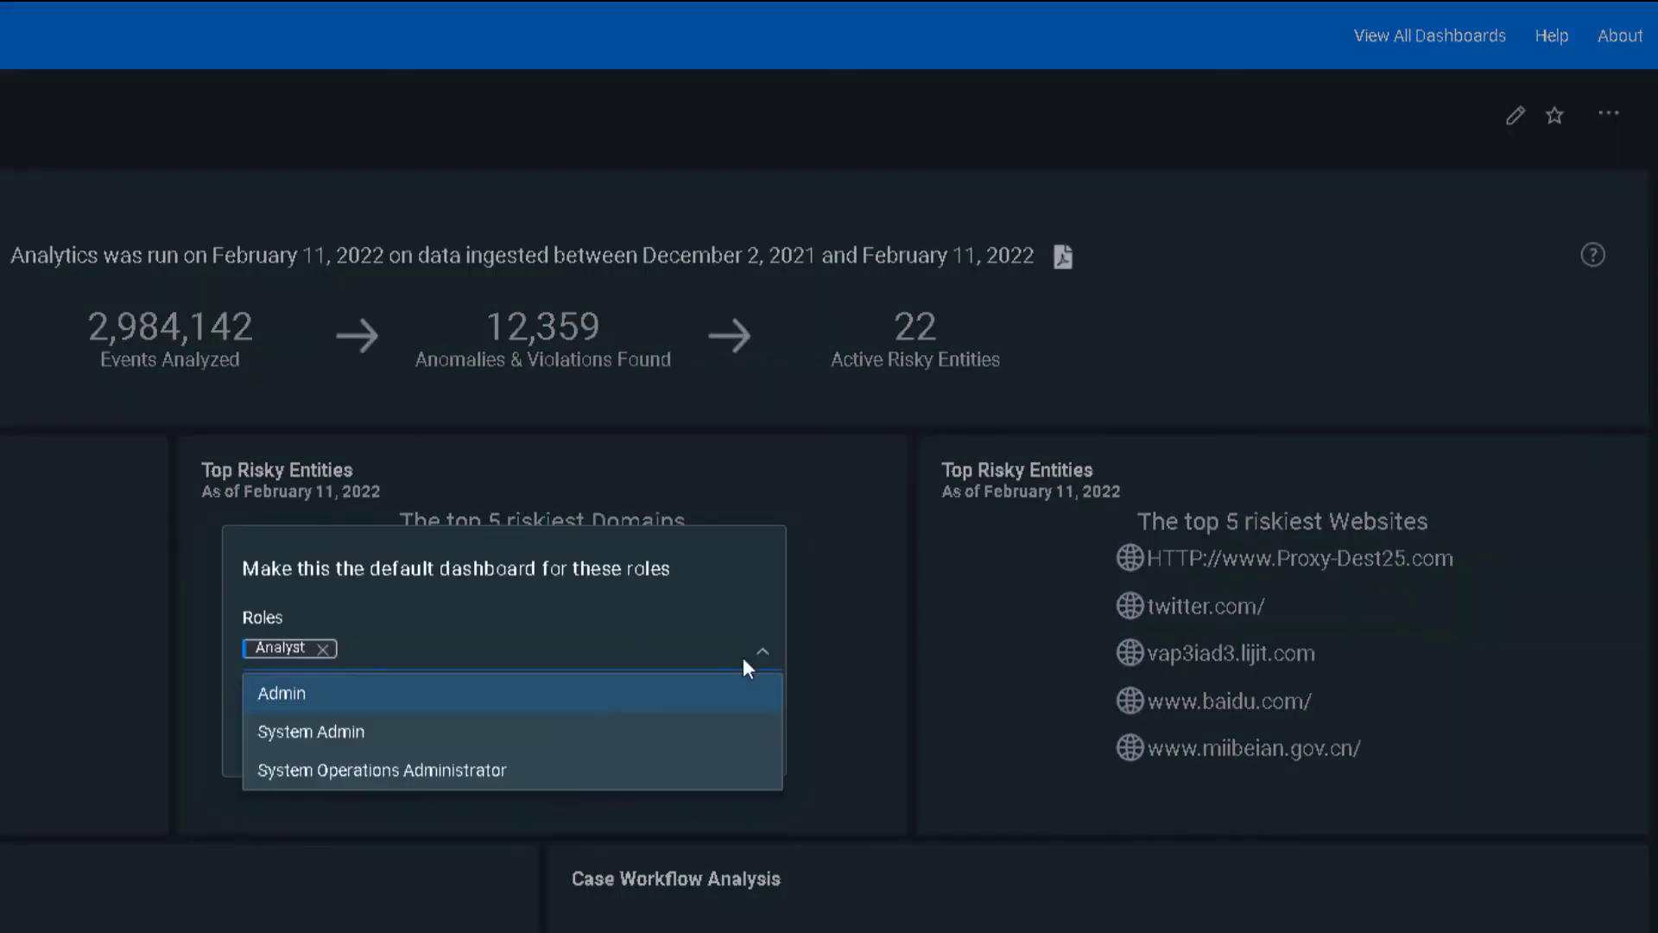
{"action": "left_click", "coordinate": [595, 732]}
{"action": "left_click", "coordinate": [595, 738]}
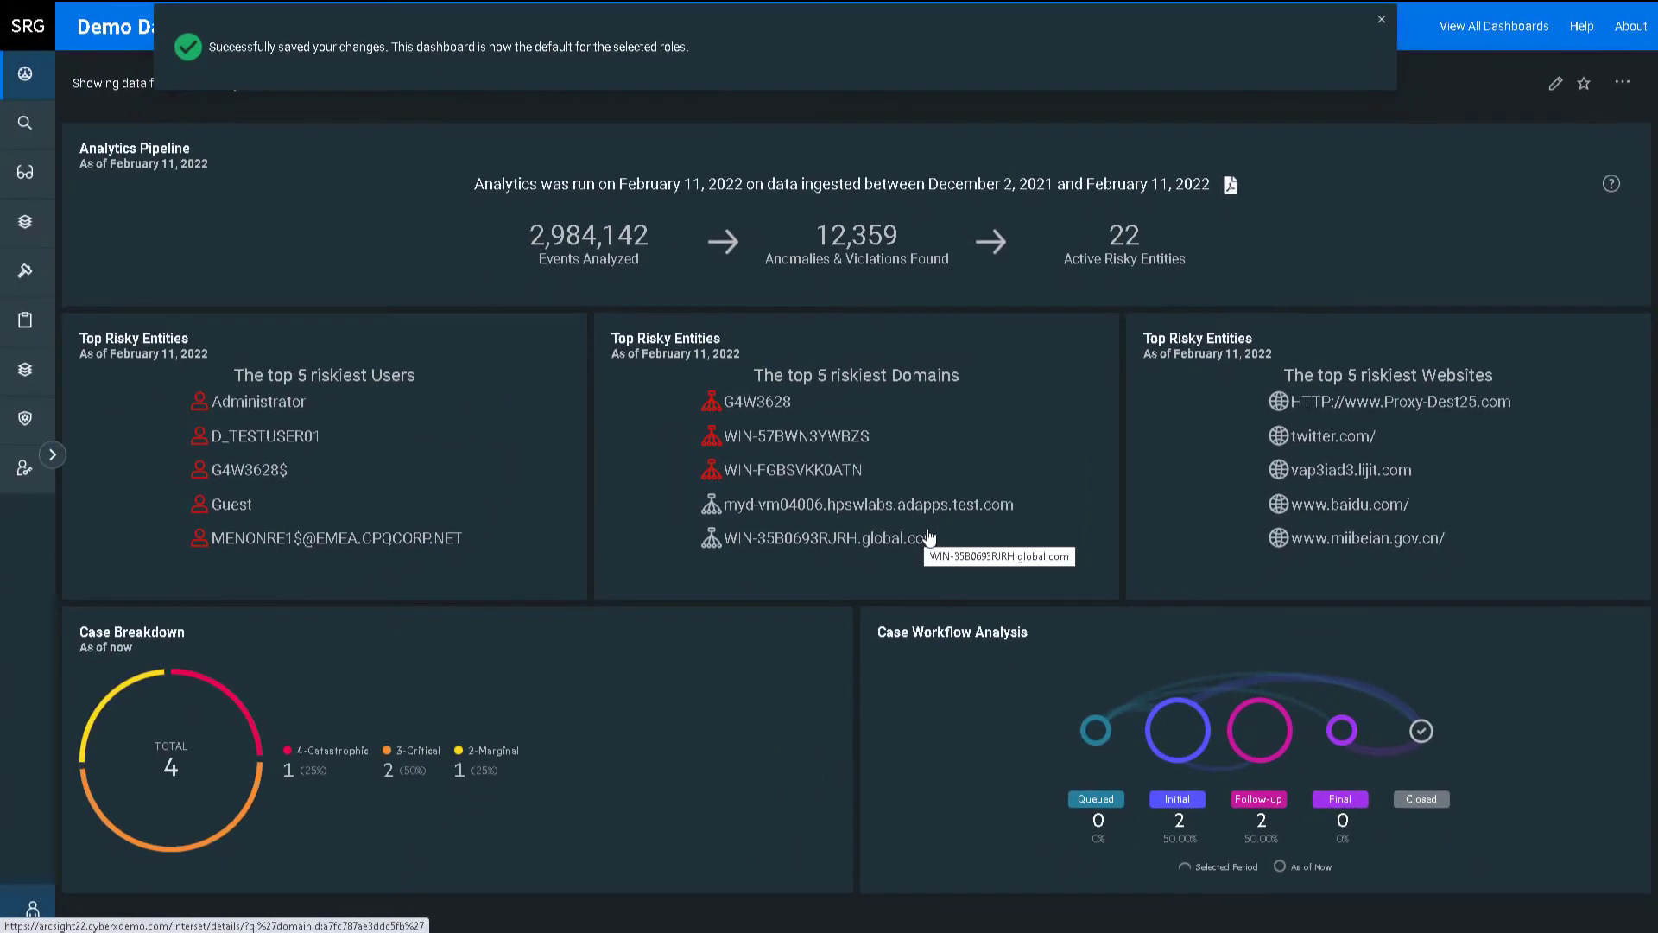
Go to the Users and Groups administration page.
{"action": "left_click", "coordinate": [1381, 20]}
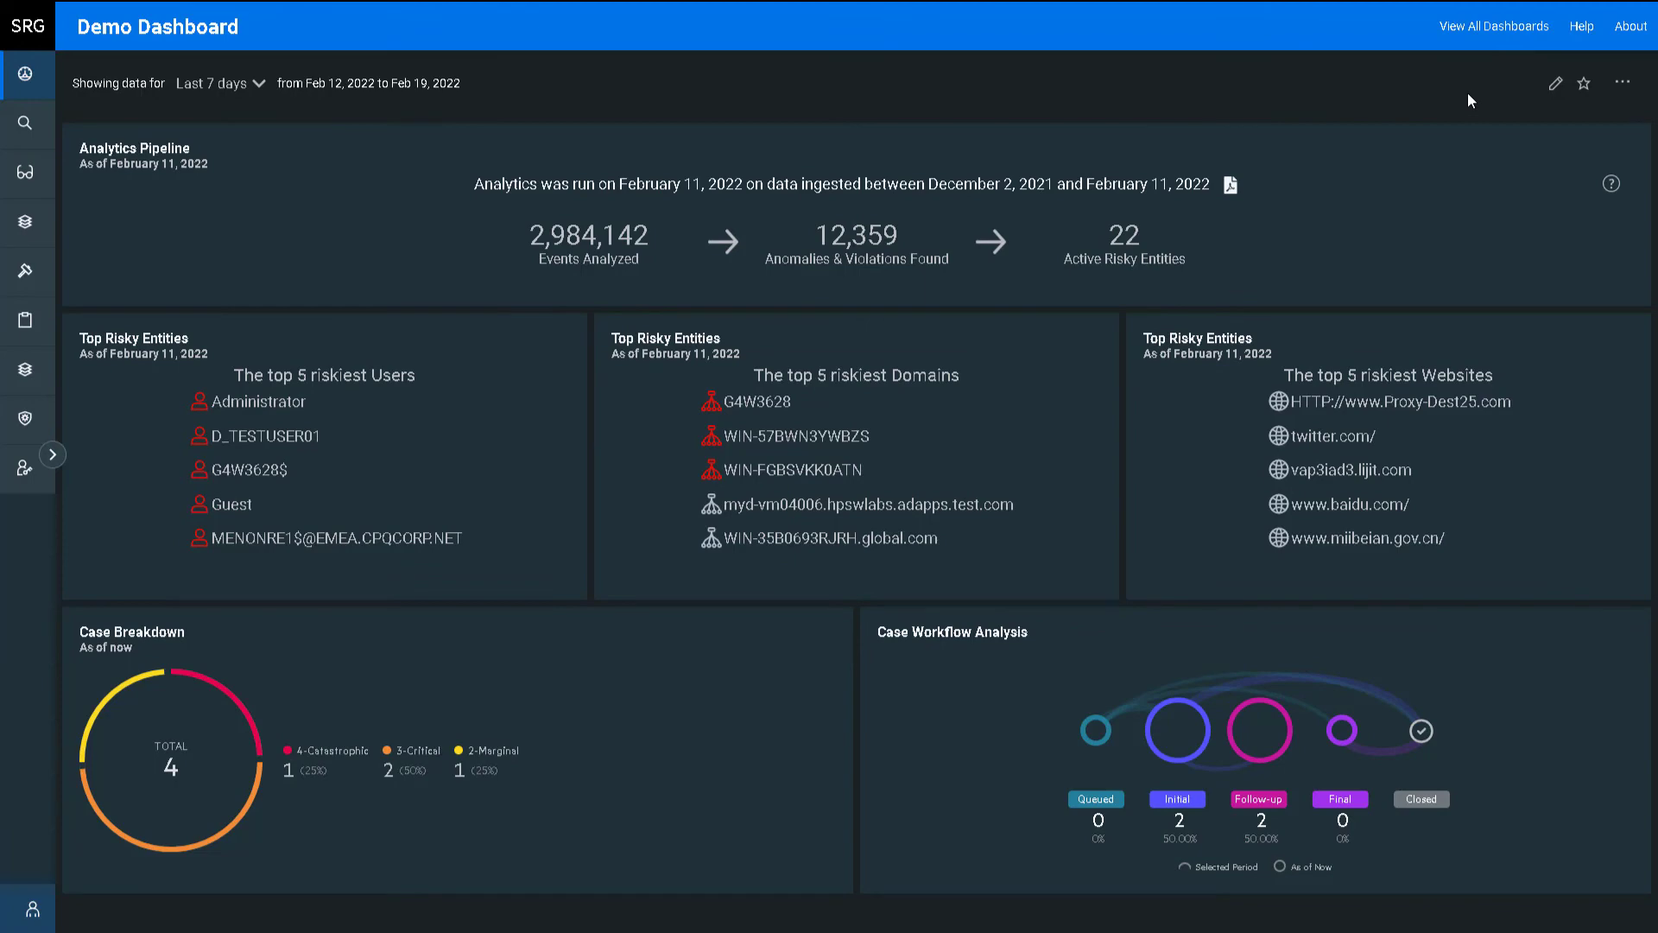
{"action": "left_click", "coordinate": [54, 454]}
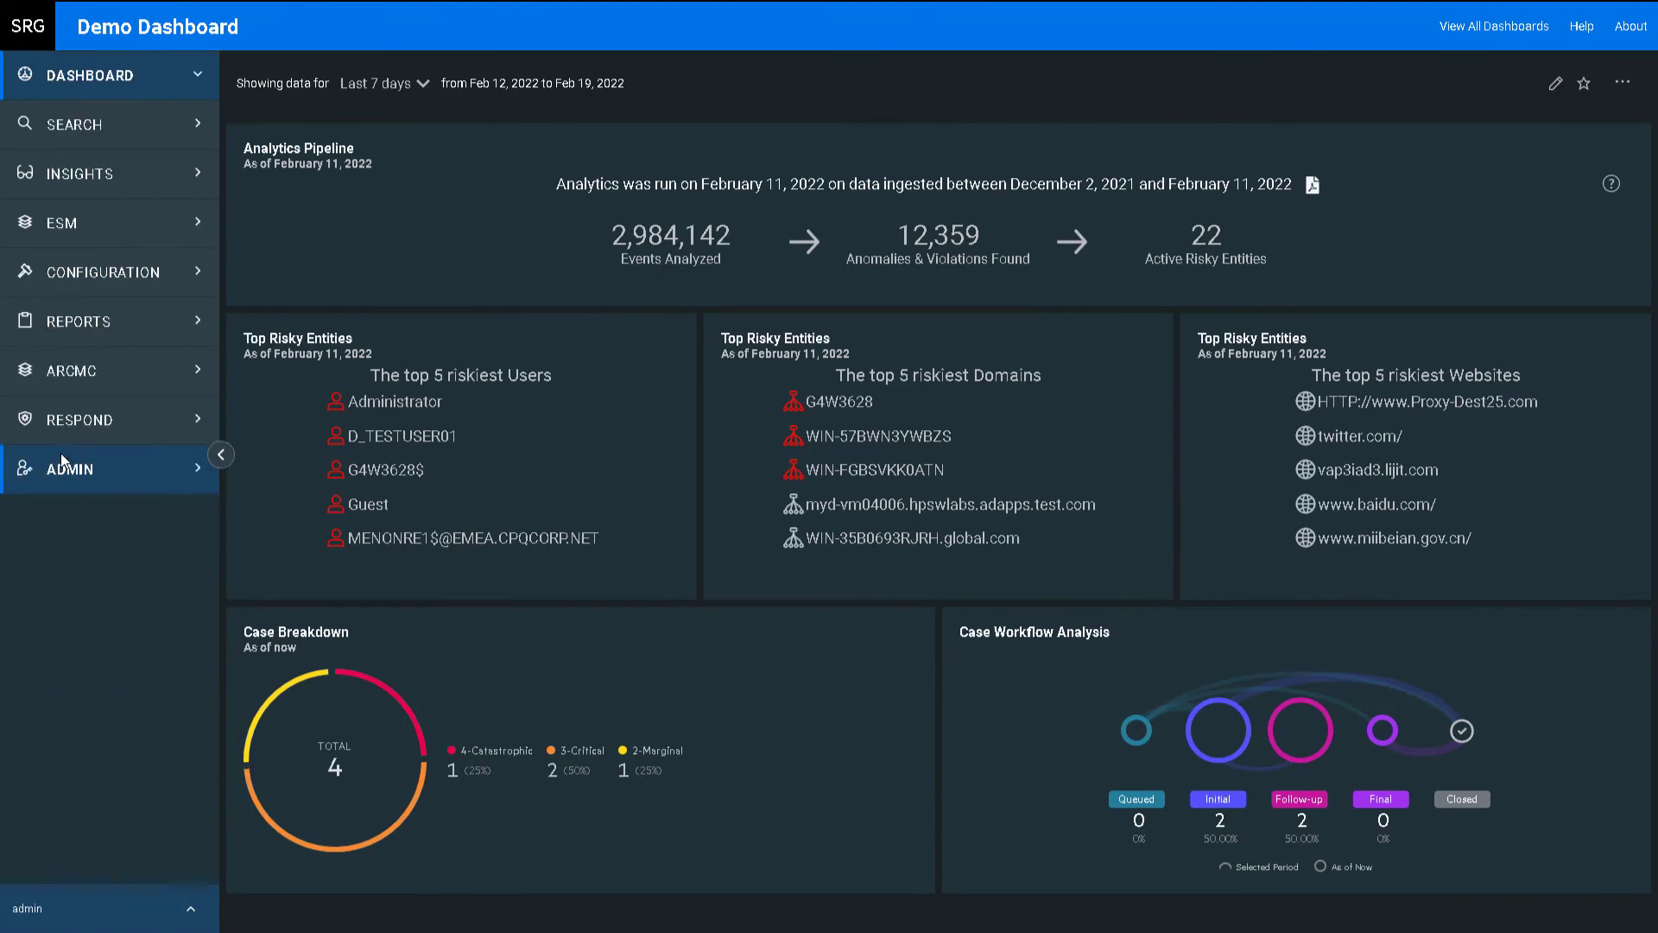
{"action": "left_click", "coordinate": [191, 473]}
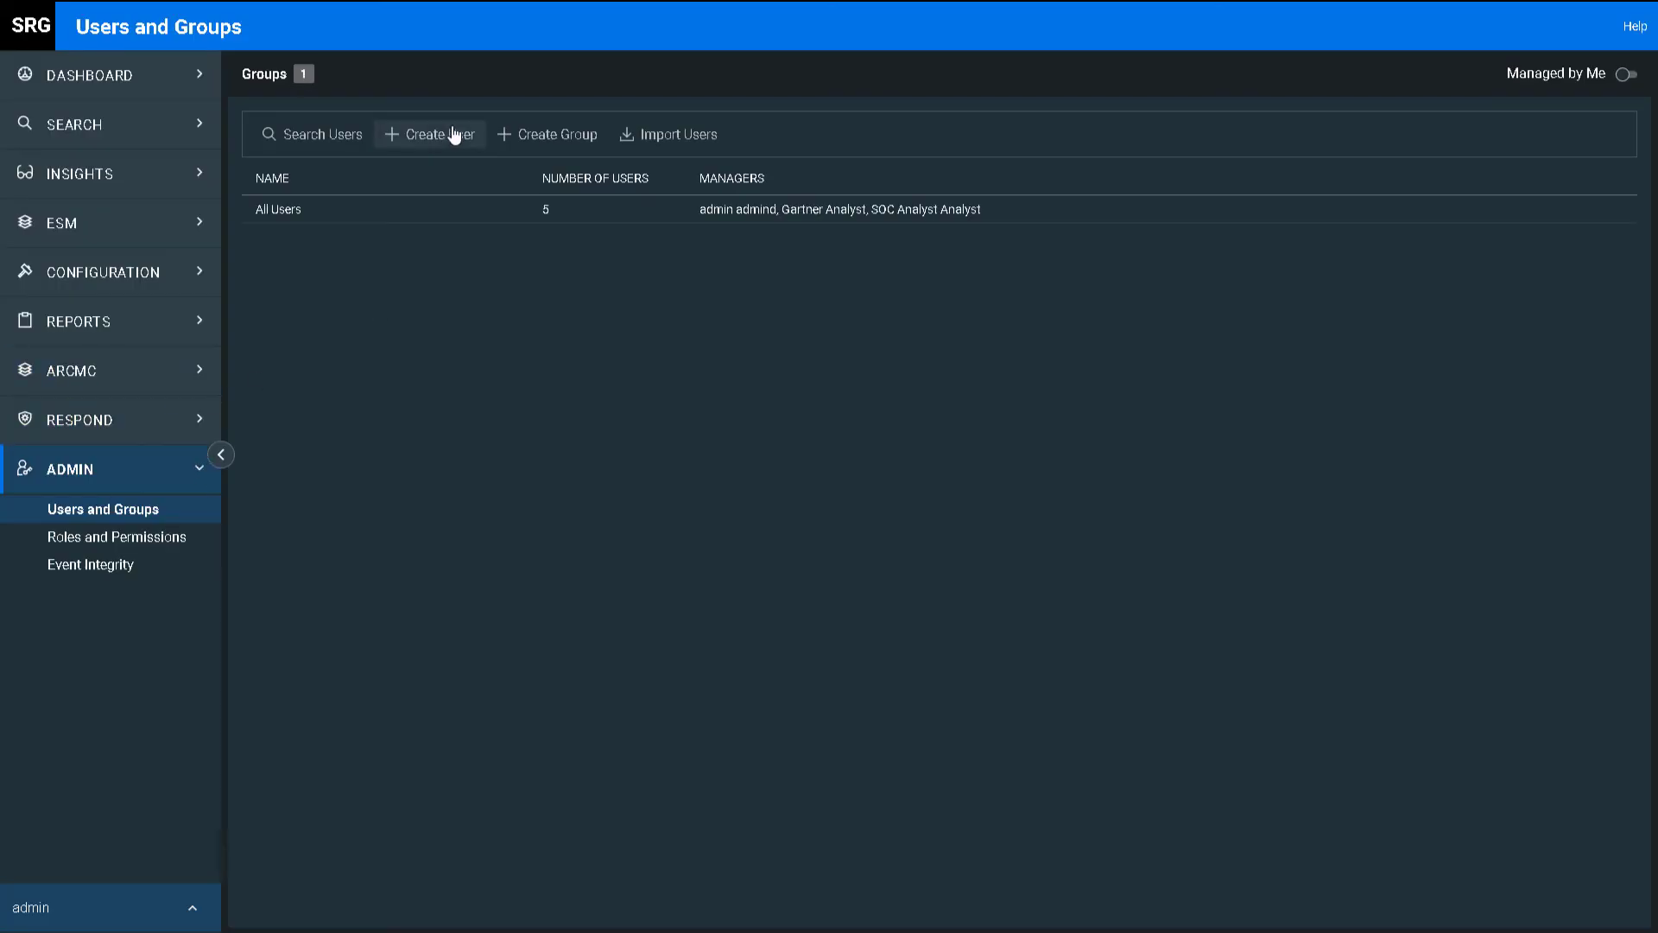
Create a user with the pasted e-mail, first name and last name Analyst, holding the Analyst role.
{"action": "left_click", "coordinate": [457, 133]}
{"action": "key", "text": "ctrl+v"}
{"action": "key", "text": "Tab"}
{"action": "key", "text": "ctrl+v"}
{"action": "key", "text": "ctrl+shift+Left"}
{"action": "key", "text": "ctrl+x"}
{"action": "key", "text": "Tab"}
{"action": "key", "text": "ctrl+v"}
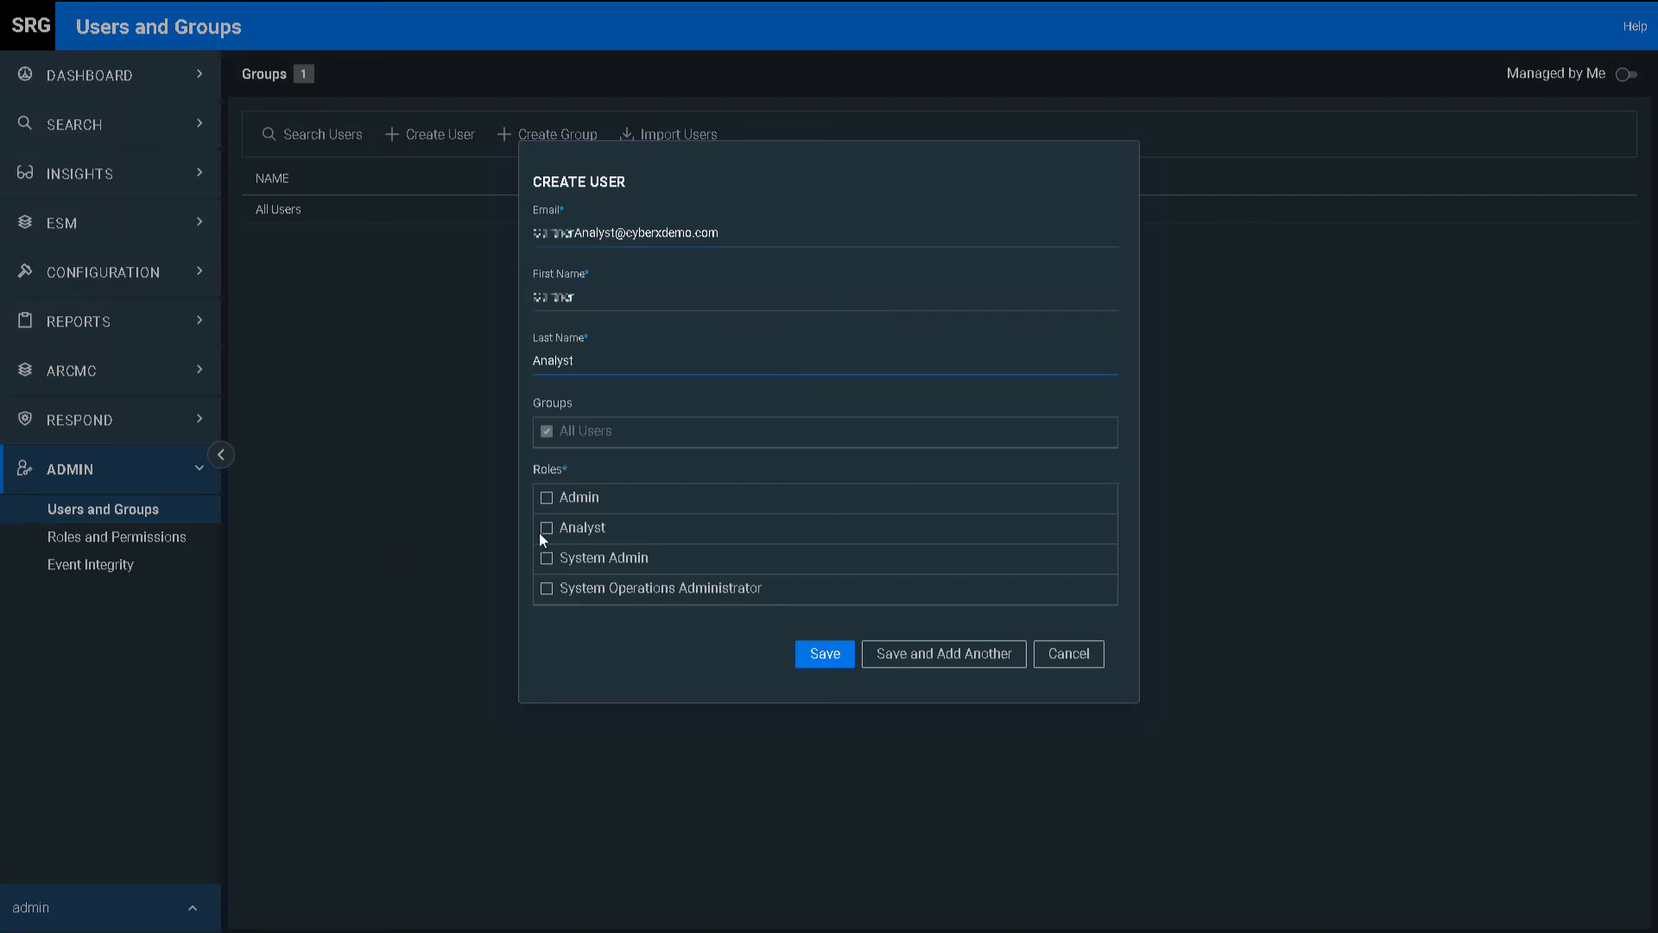
{"action": "left_click", "coordinate": [546, 528]}
{"action": "left_click", "coordinate": [822, 653]}
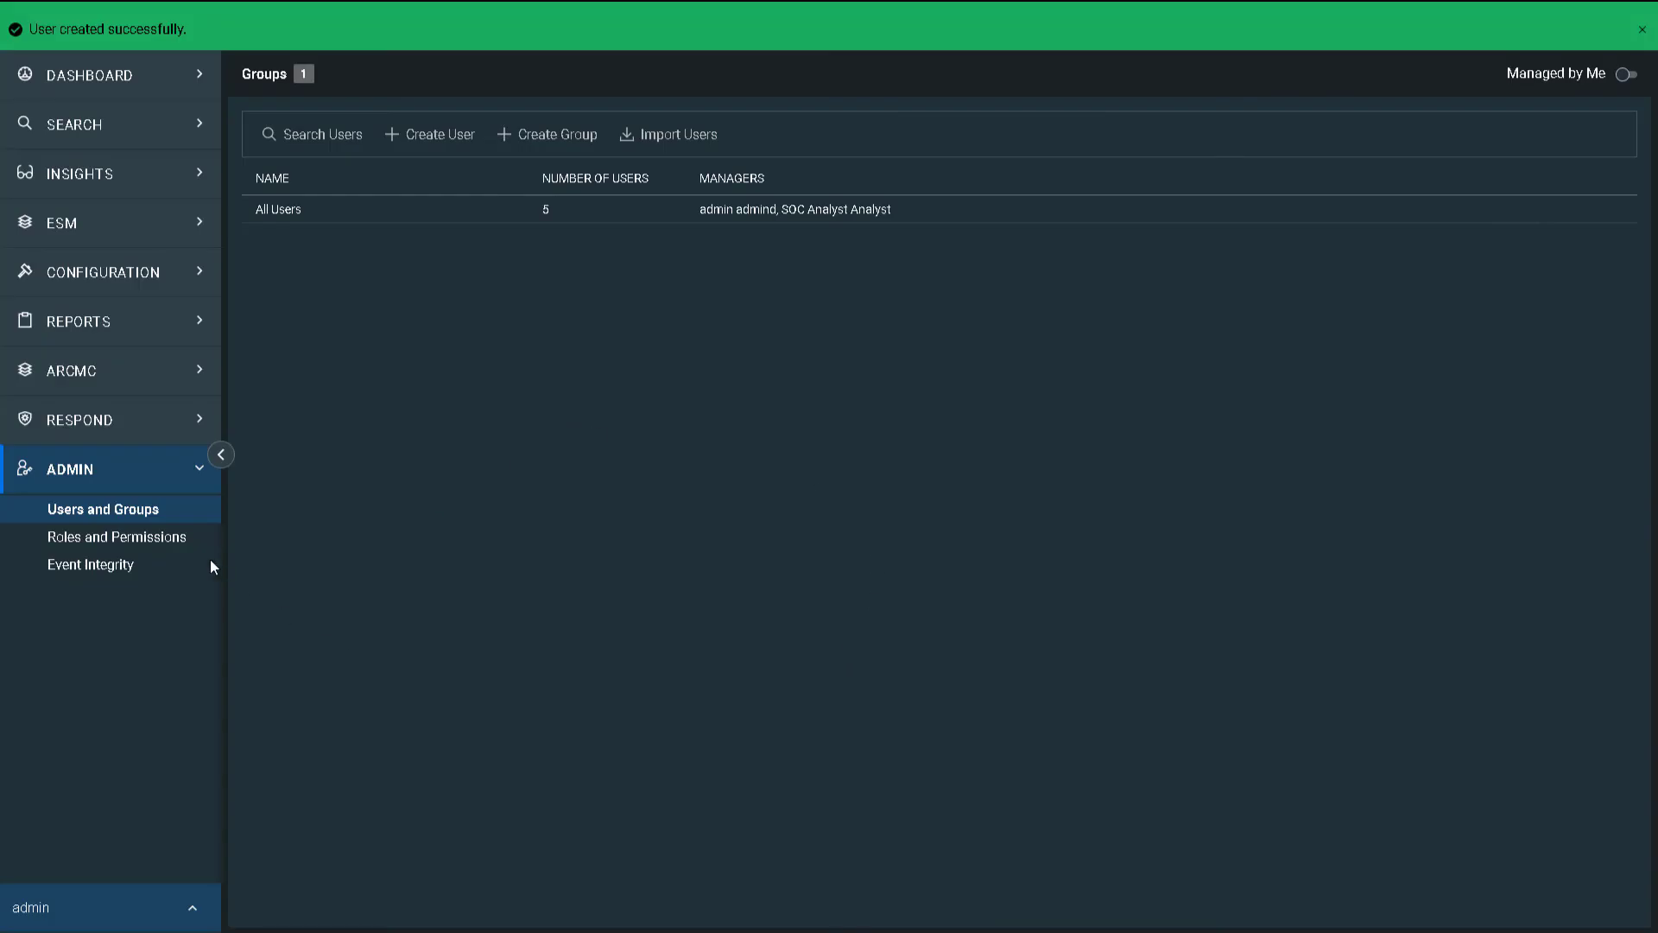
{"action": "left_click", "coordinate": [116, 536]}
View the Admin role's permissions, then log out of the admin account.
{"action": "left_click", "coordinate": [272, 211]}
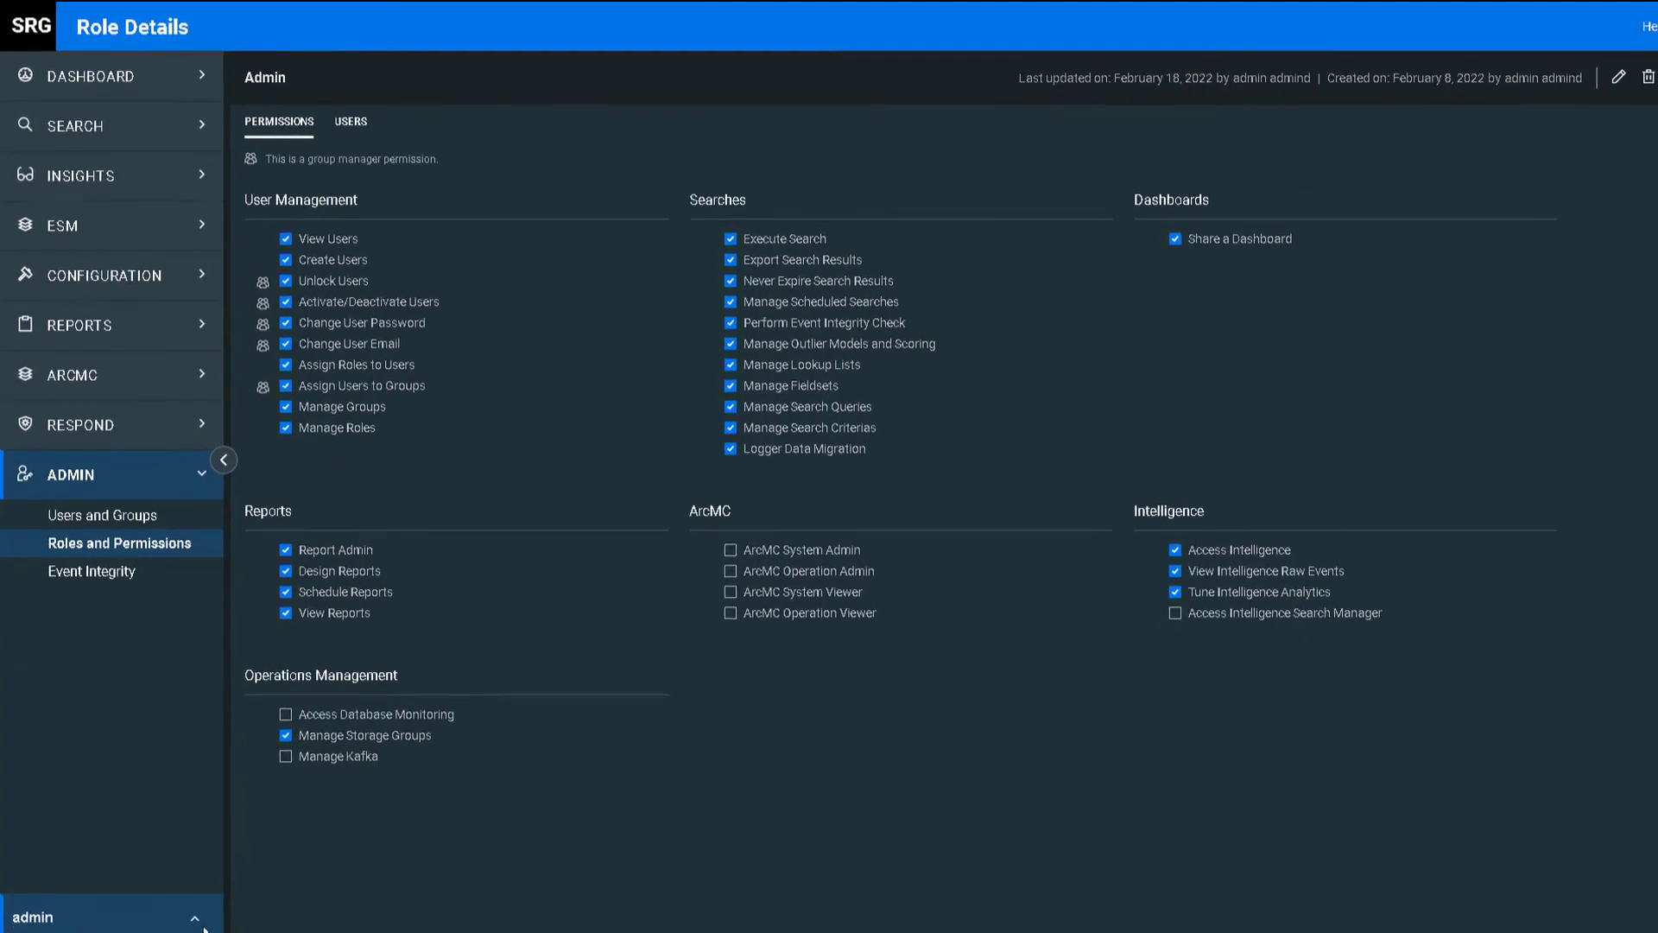
{"action": "left_click", "coordinate": [205, 923]}
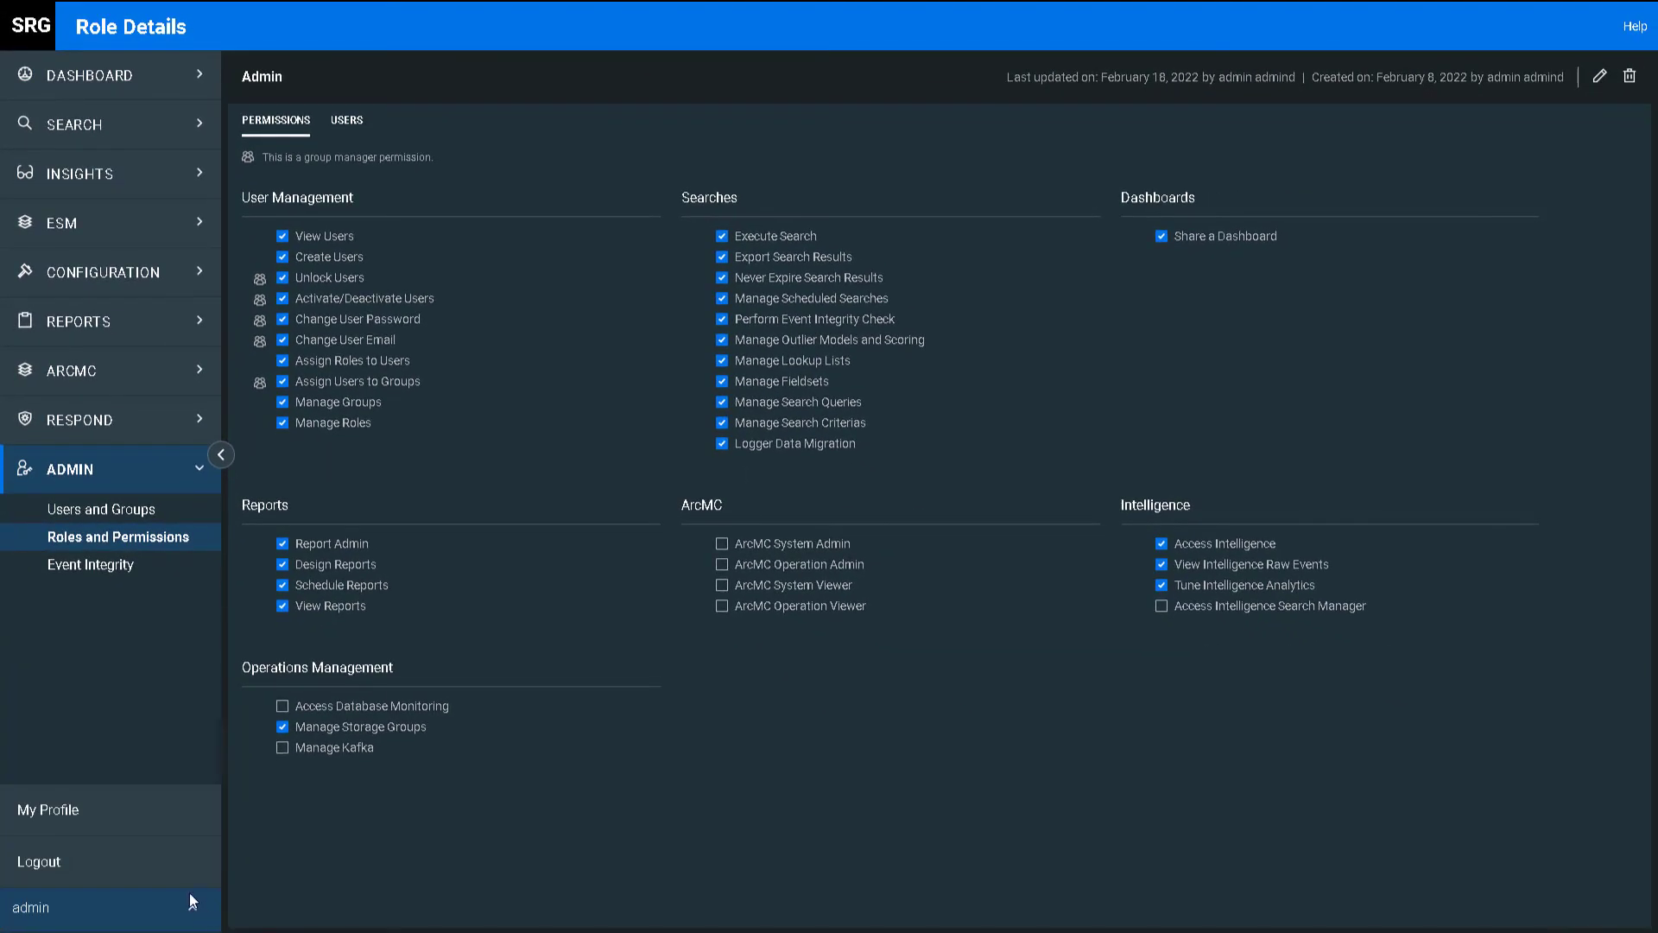
{"action": "left_click", "coordinate": [95, 864]}
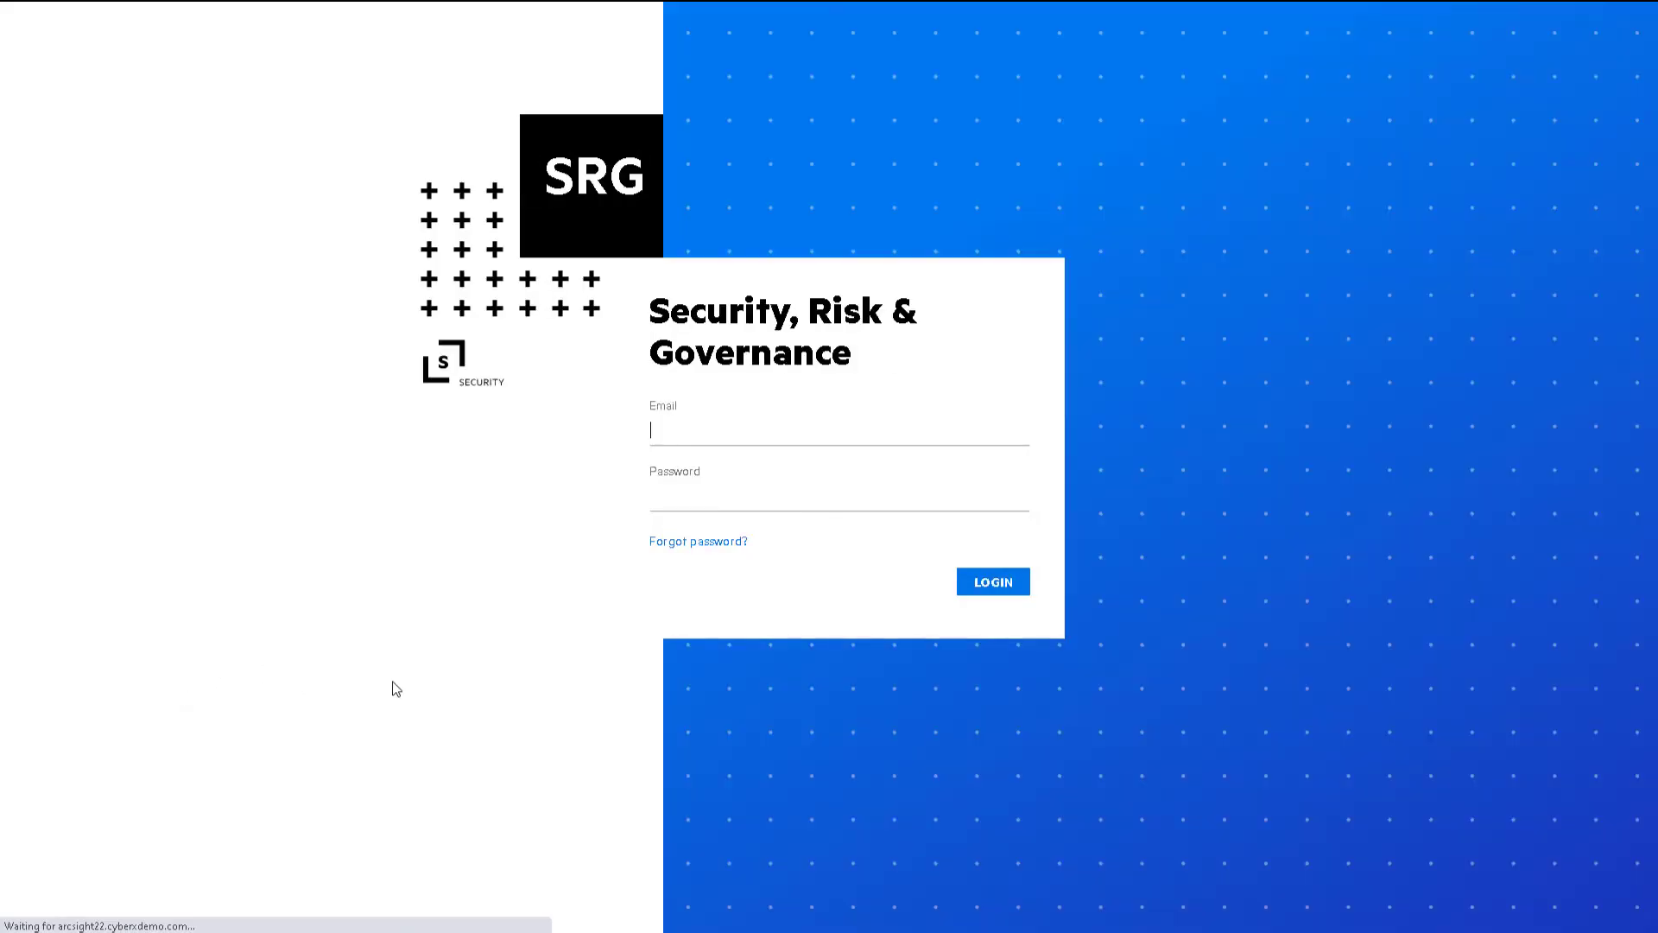